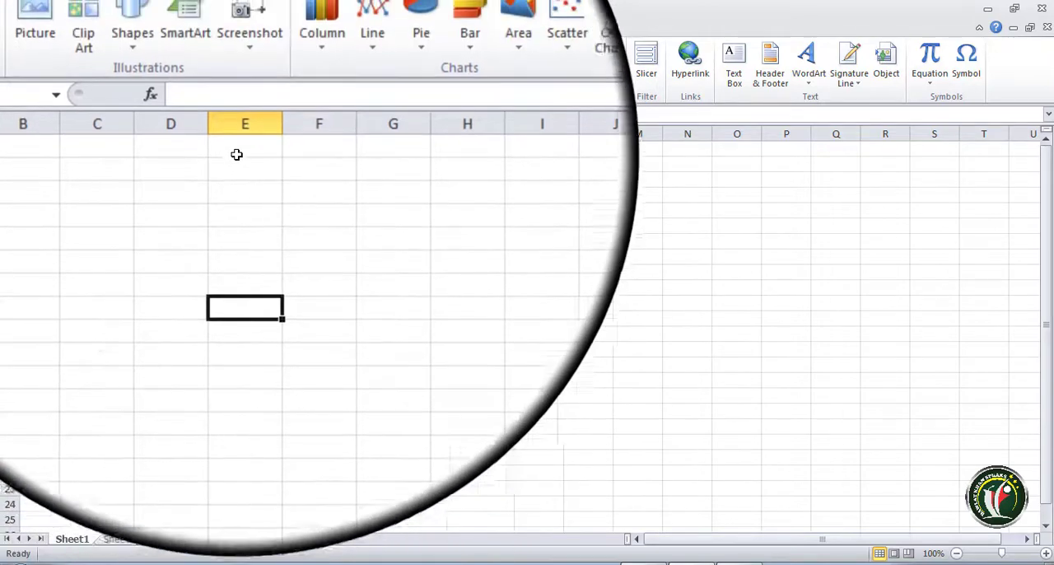
- Insert a Basic Block List SmartArt graphic into the sheet from cell D4
left_click(179, 148)
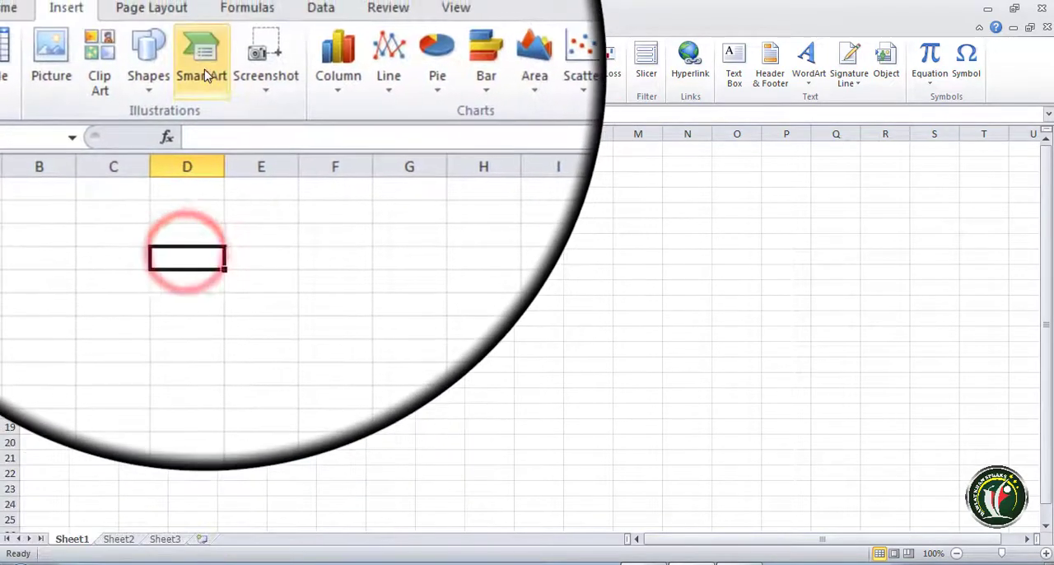
left_click(205, 16)
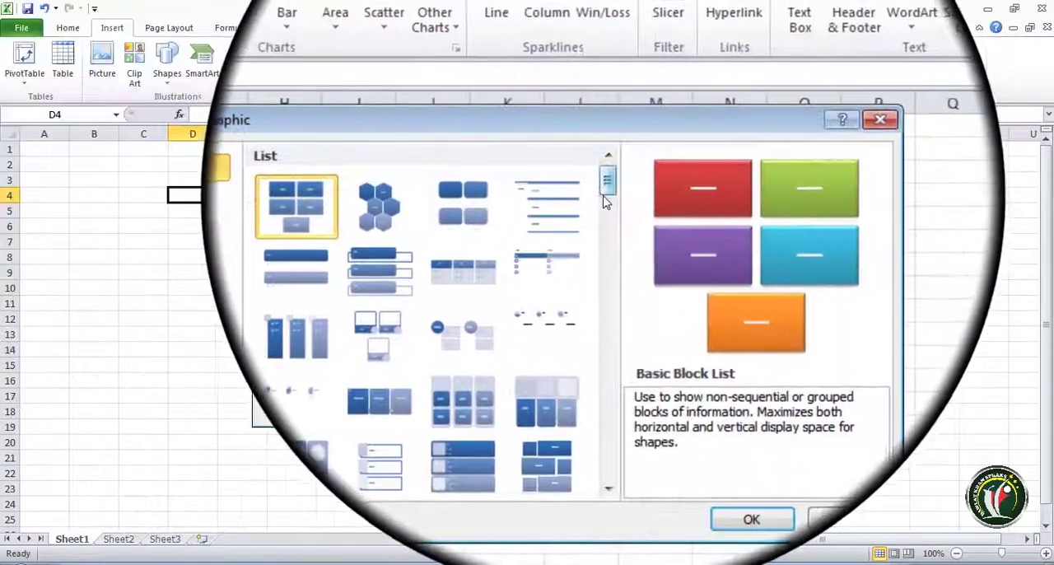
left_click_drag(653, 117, 660, 165)
left_click_drag(610, 223, 610, 313)
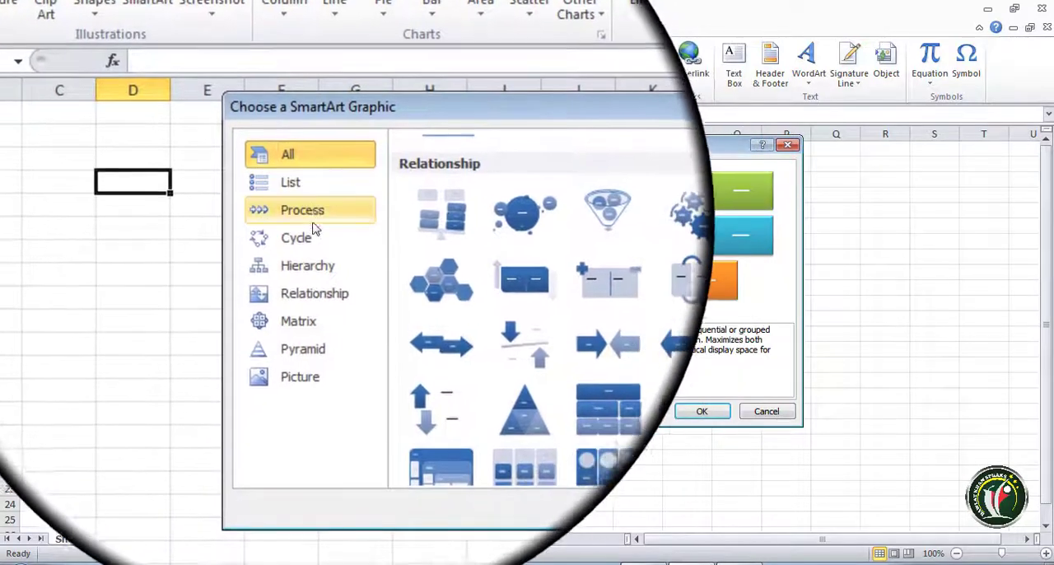
left_click(306, 216)
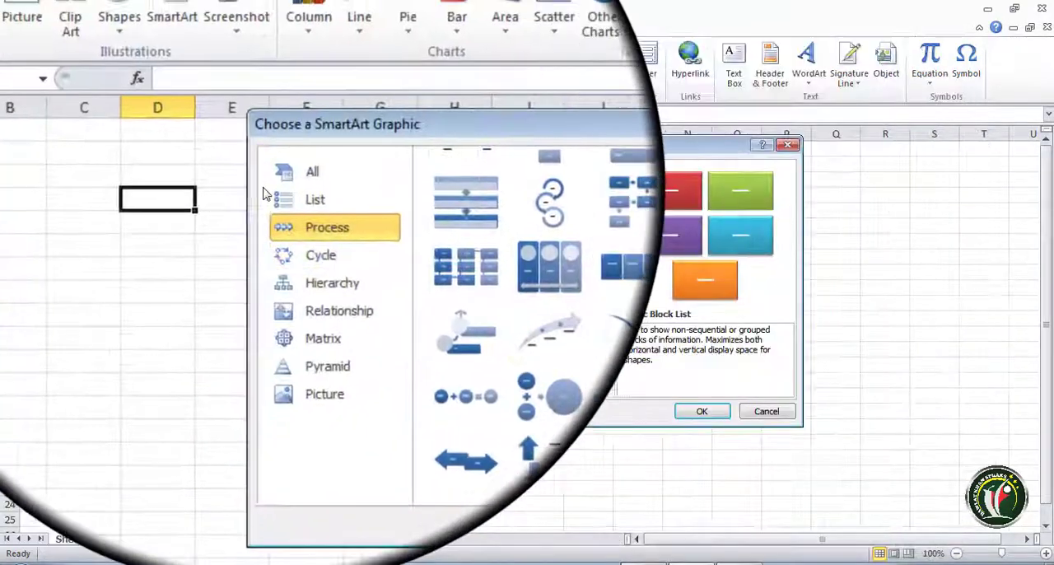
left_click(252, 98)
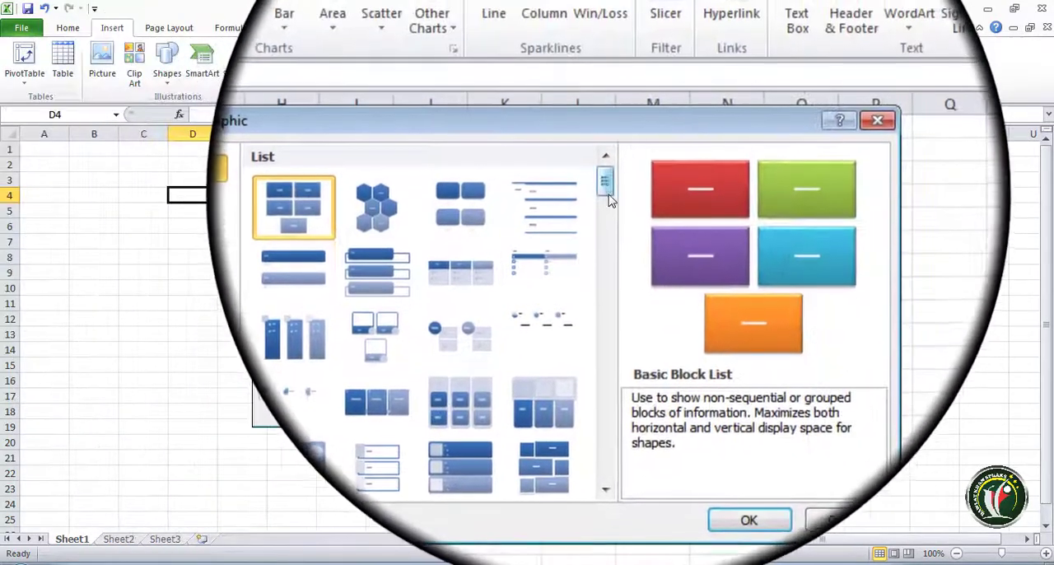
mouse_move(607, 150)
left_mouse_down()
mouse_move(612, 356)
mouse_move(618, 175)
left_mouse_up()
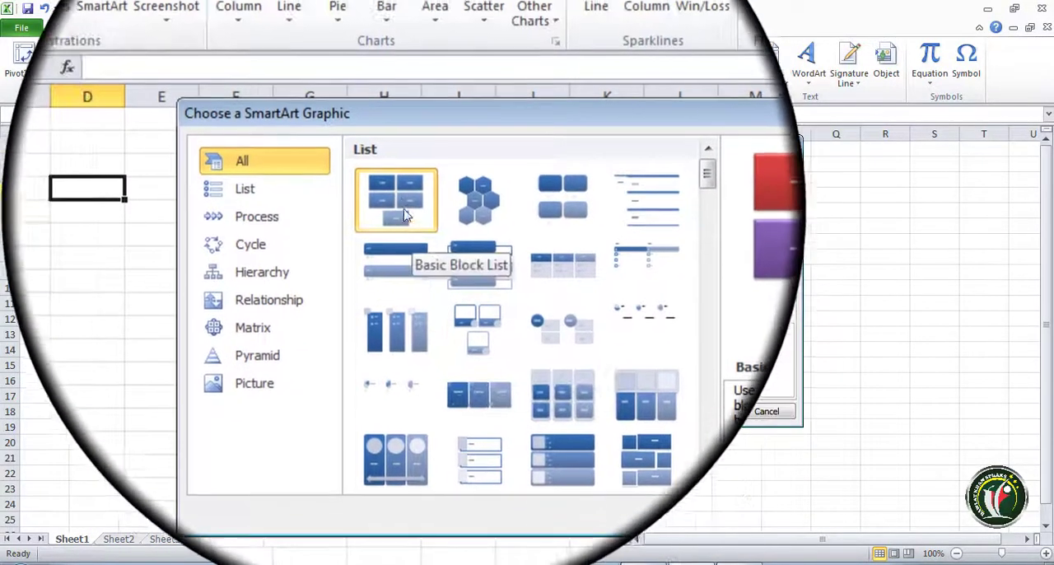
left_click(403, 202)
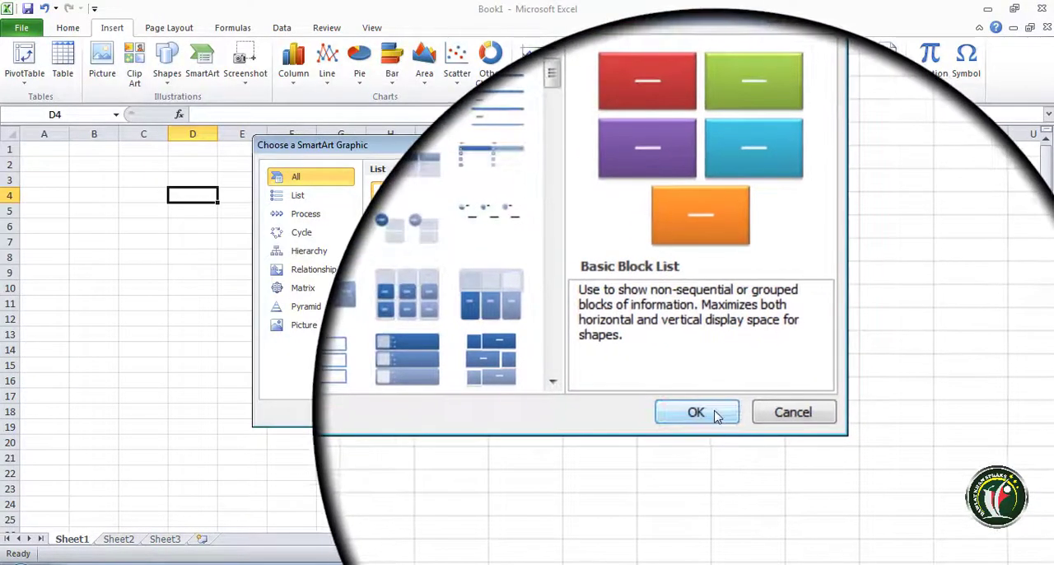
left_click(715, 414)
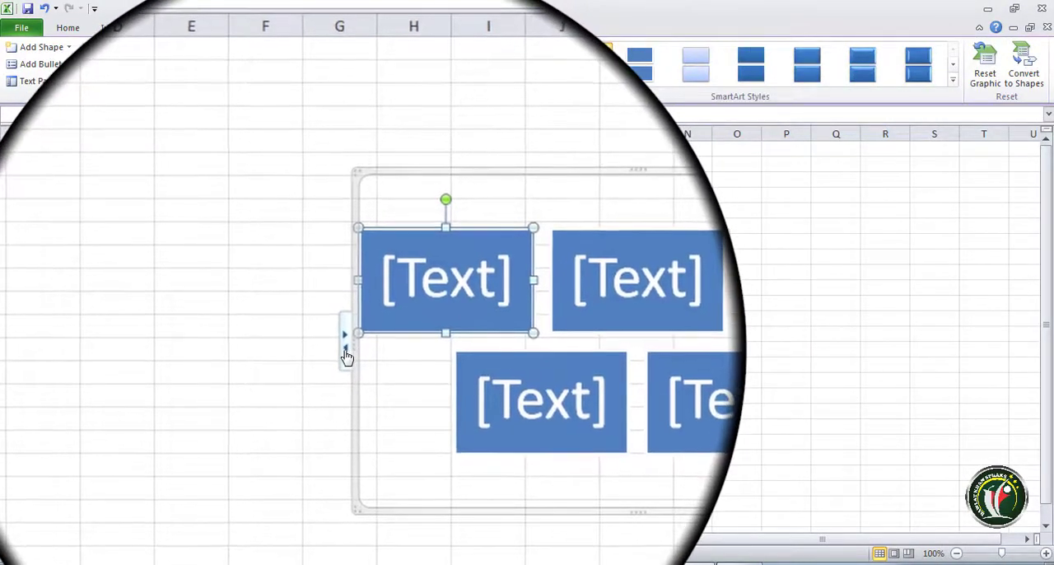
- Label the five blocks through the graphic's text pane as Pashto, Urdu, Parsi, English and Turkish, all at the same bullet level
left_click(346, 353)
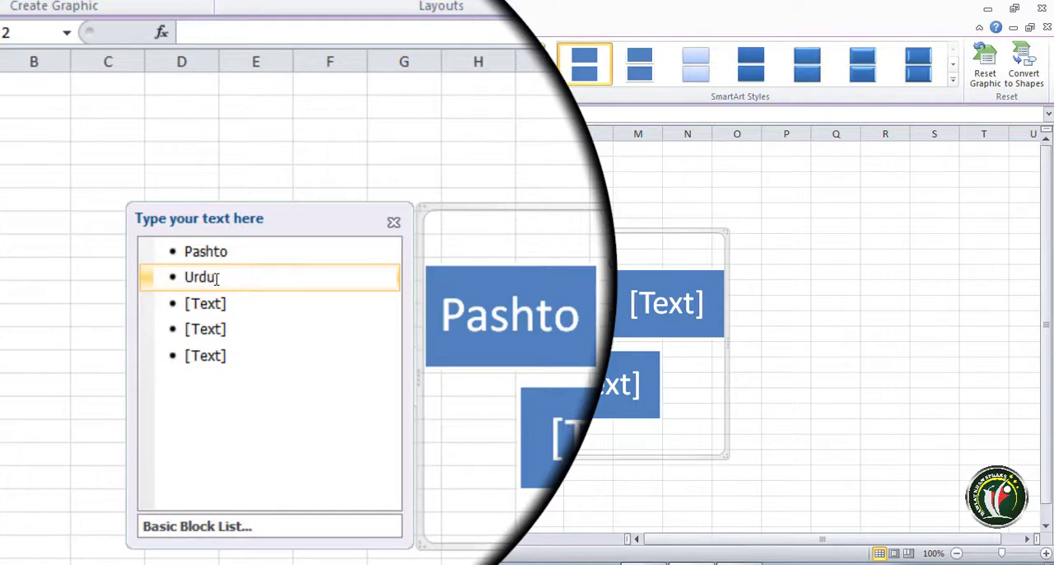
left_click(216, 304)
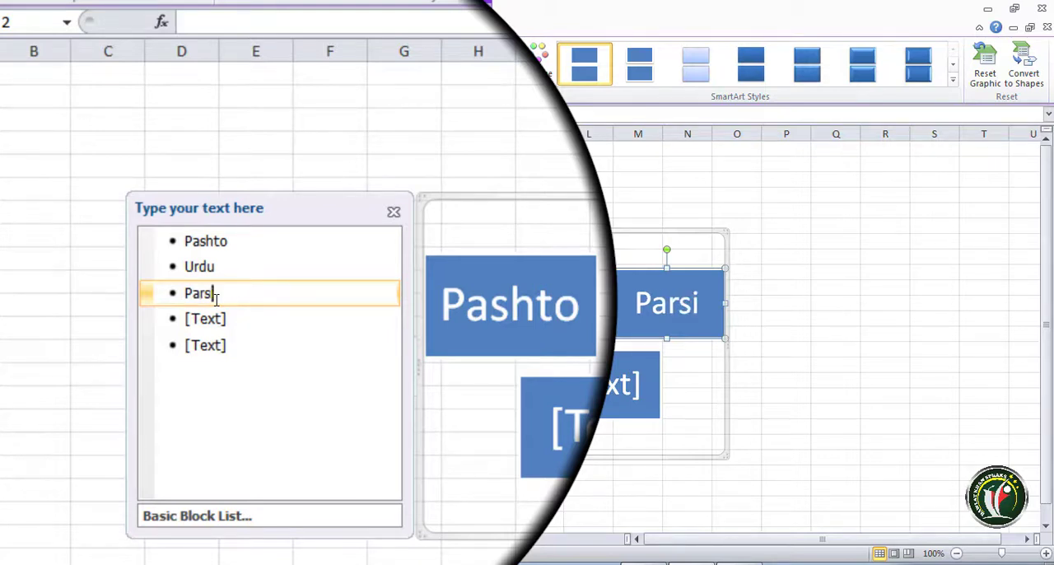
type("Parsi")
key("Tab")
left_click(213, 319)
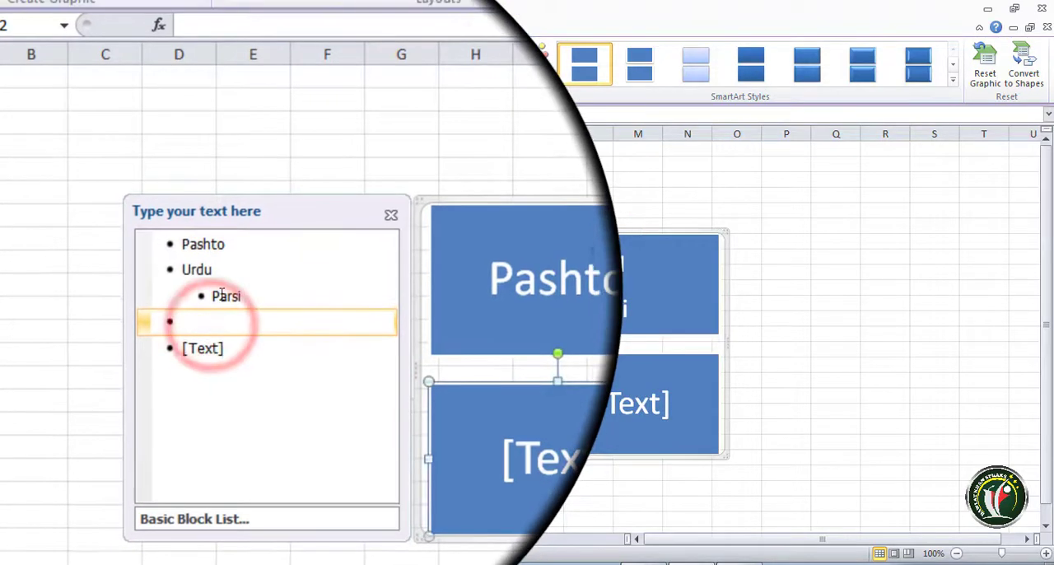
left_click(221, 295)
key("shift+Tab")
left_click(210, 320)
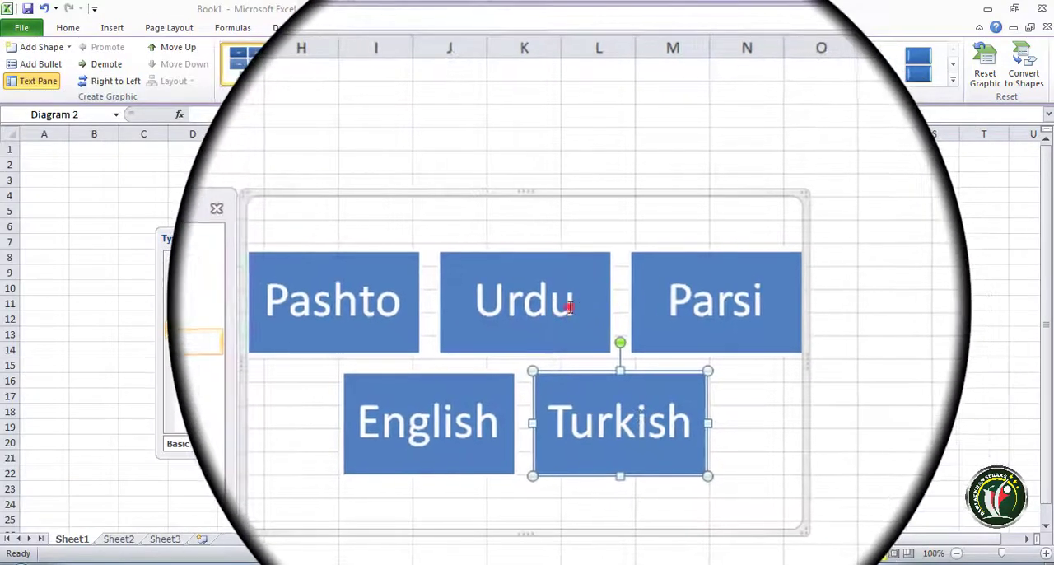
- Close the graphic's text pane and move the SmartArt graphic so that it spans columns D to K
left_click(569, 306)
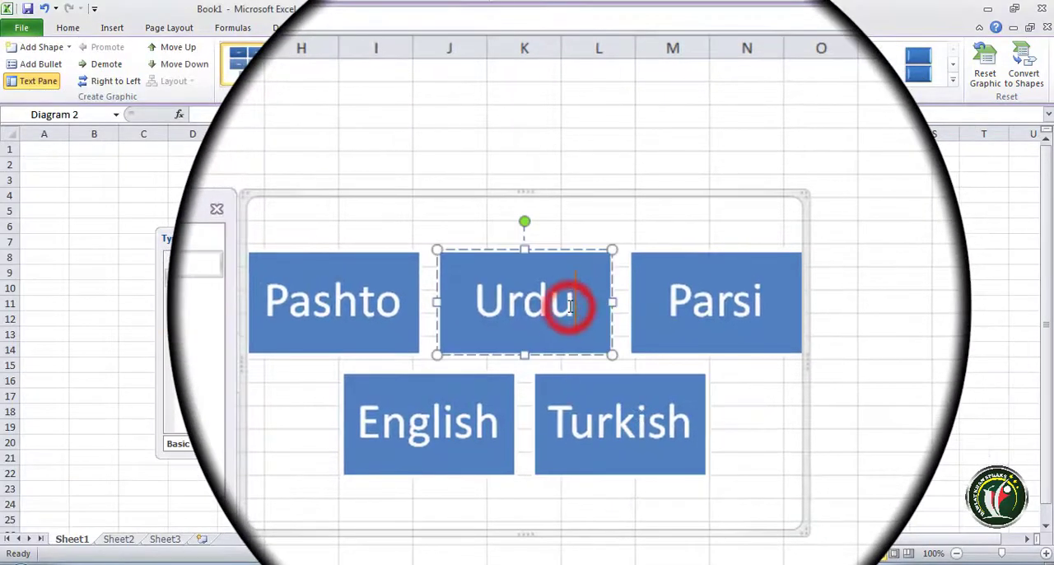
double_click(569, 306)
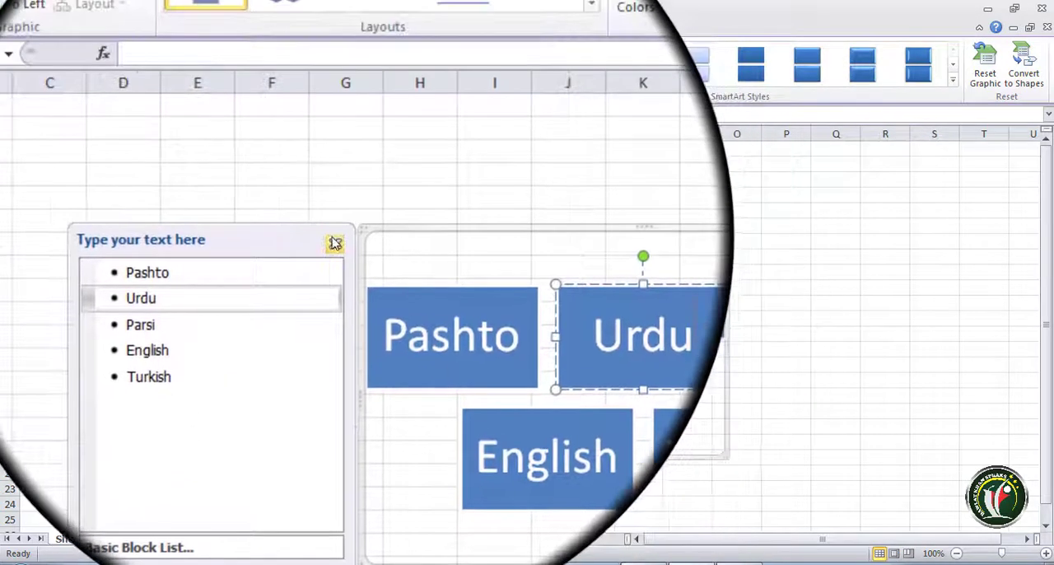
left_click(212, 200)
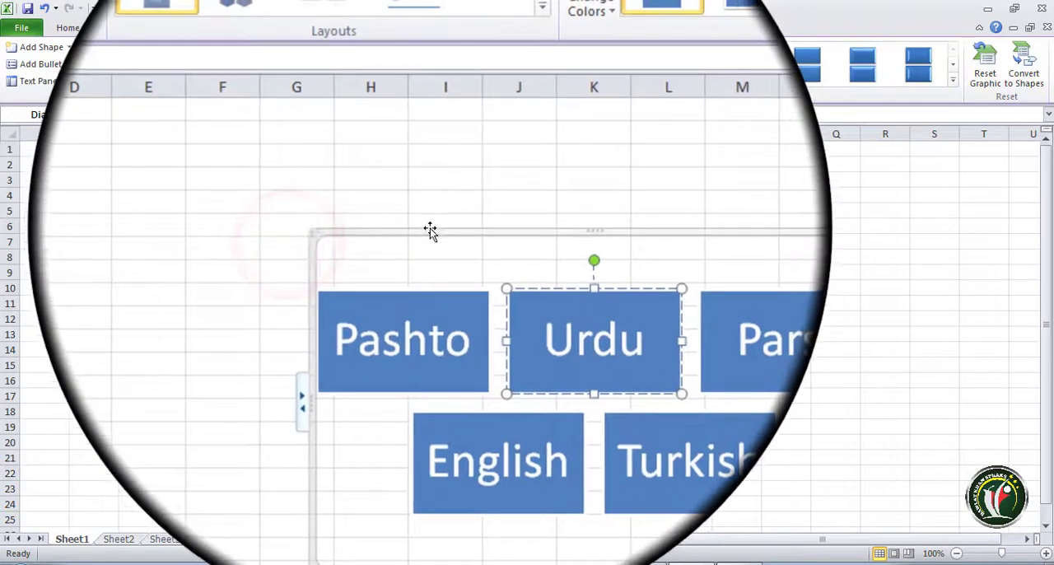
left_click(428, 234)
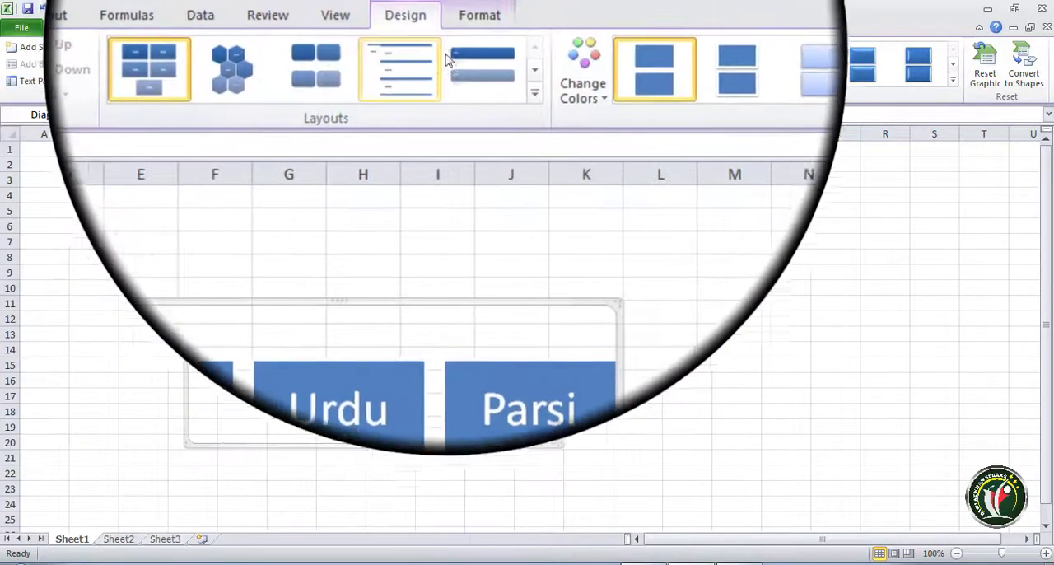
left_click(466, 27)
left_click(428, 29)
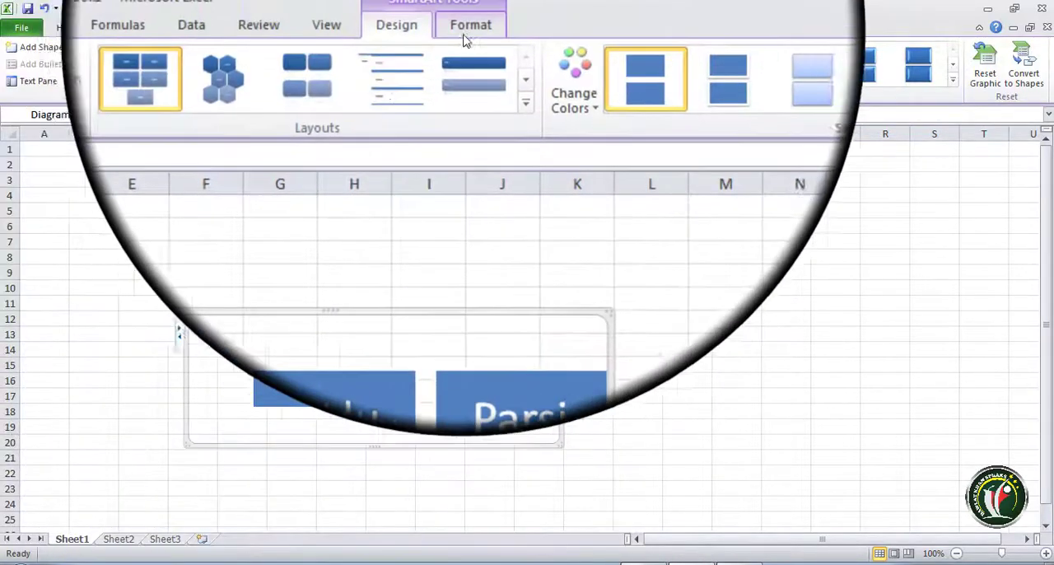
left_click(466, 29)
left_click(395, 29)
left_click(462, 30)
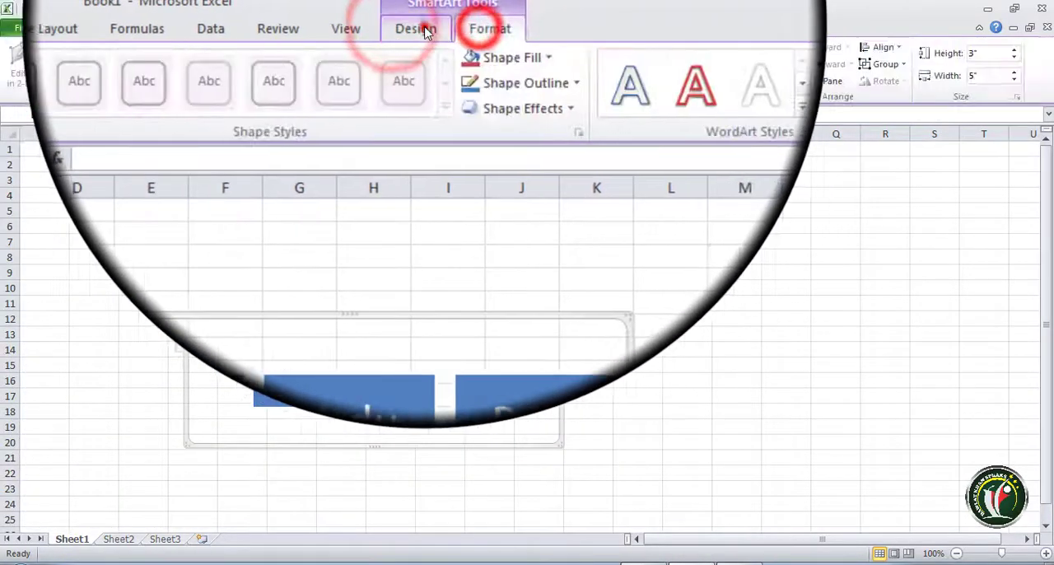
left_click(432, 31)
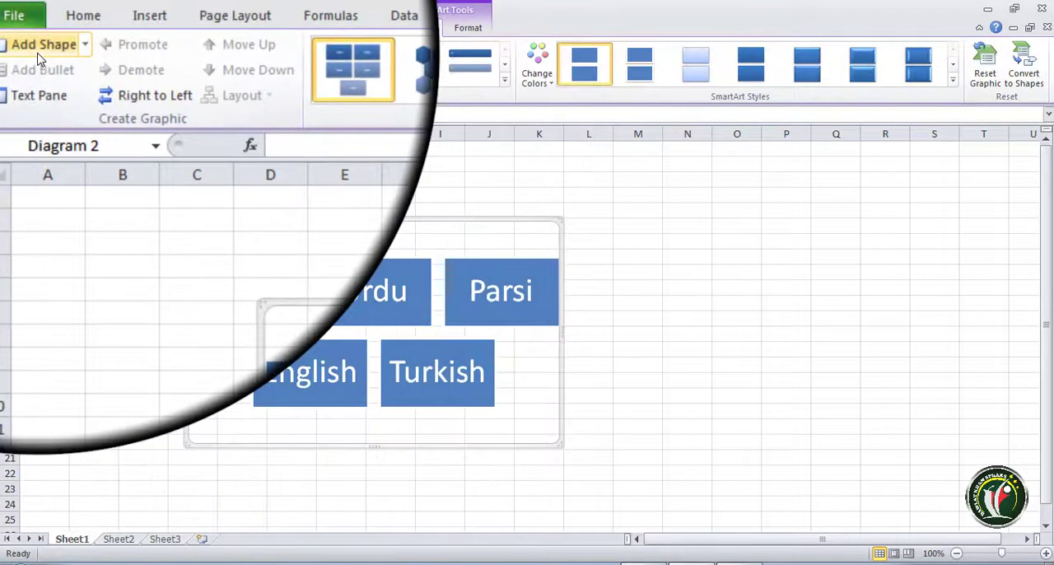
- Add a sixth shape at the end of the SmartArt graphic and label it Chinies
left_click(38, 51)
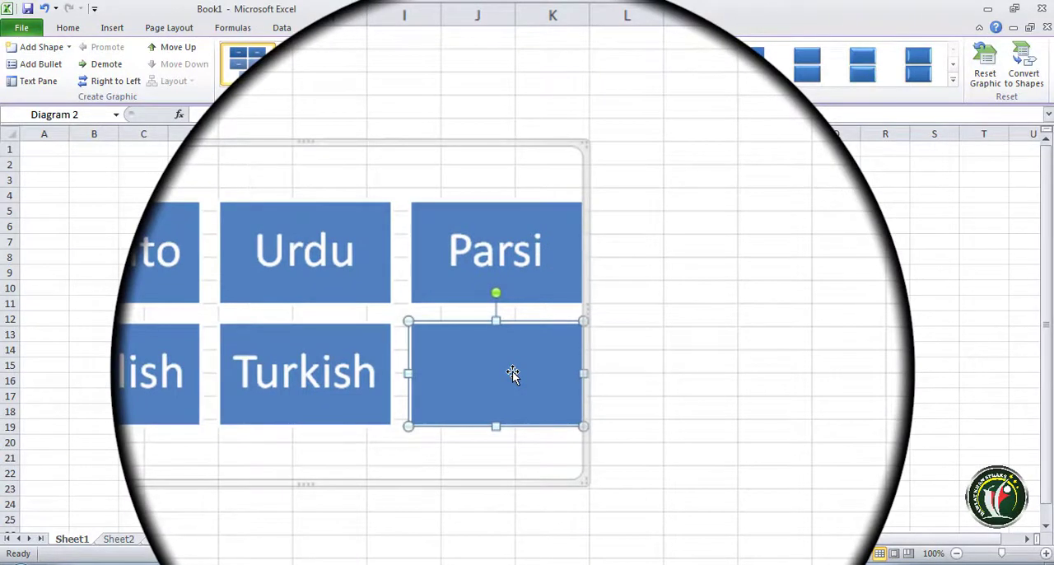
right_click(492, 375)
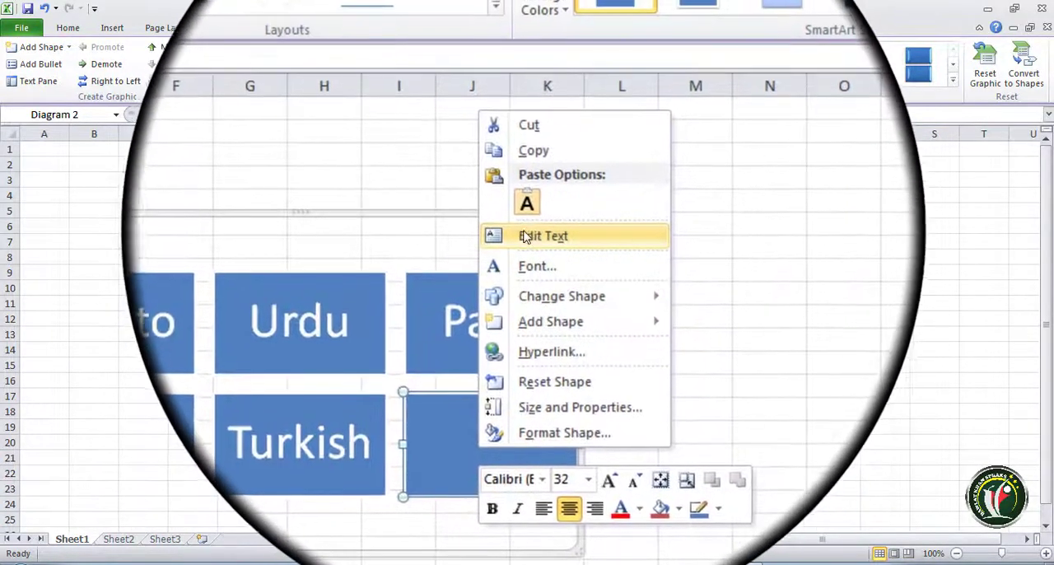
left_click(547, 163)
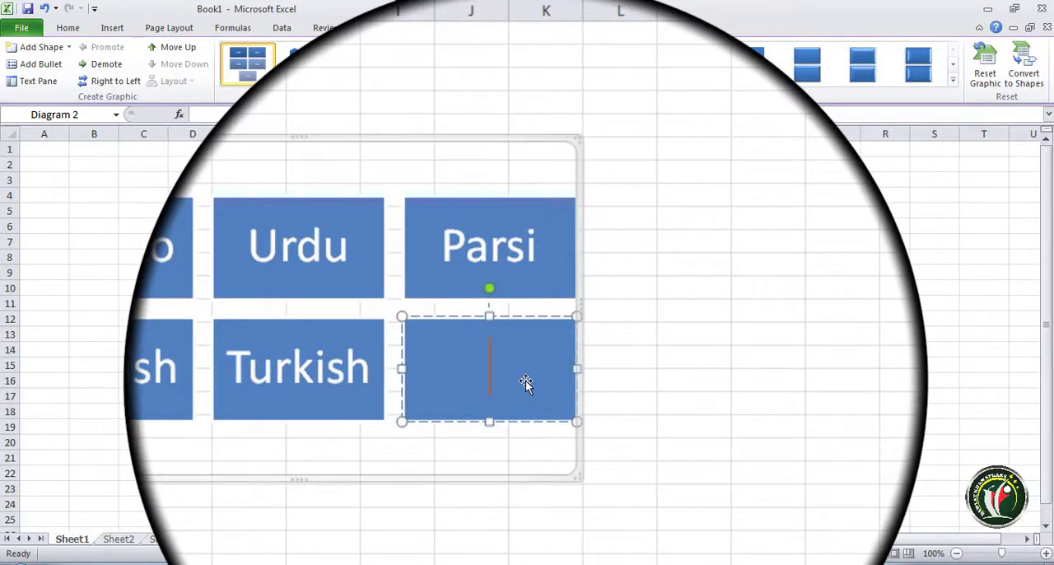
type("Chin")
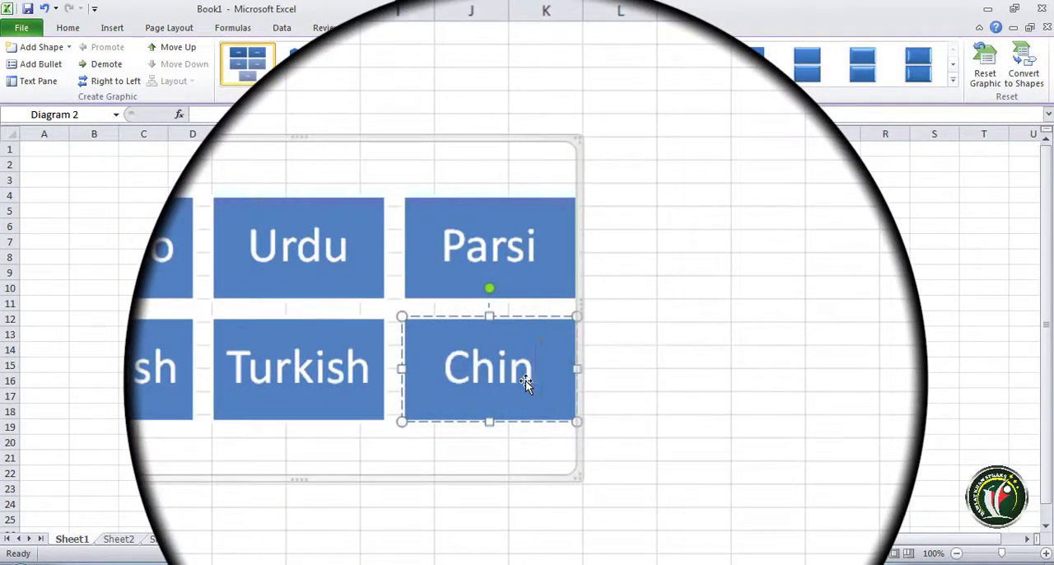
type("ies")
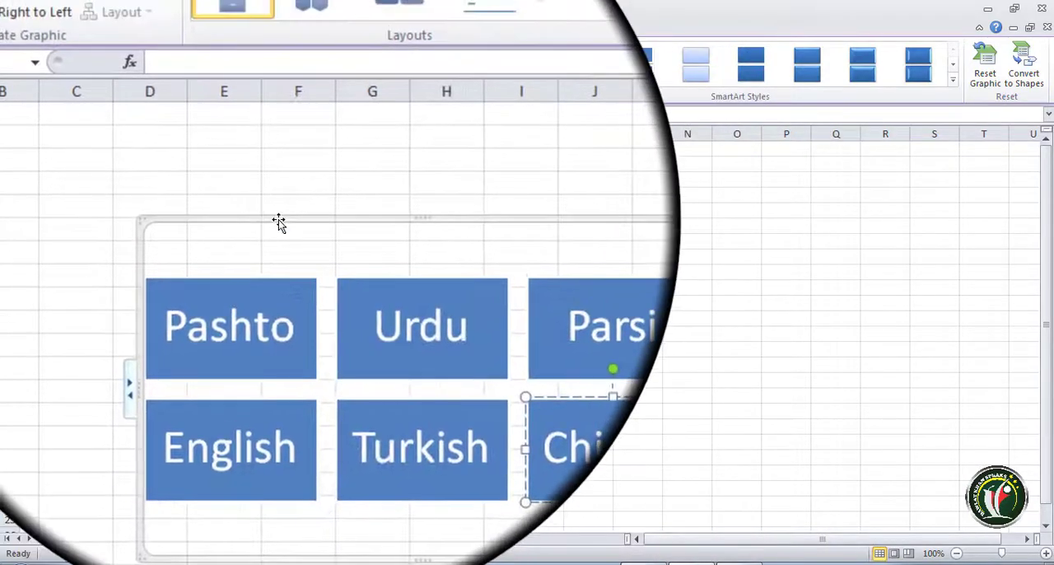
- Add a blank shape directly after the Pashto block
left_click(278, 222)
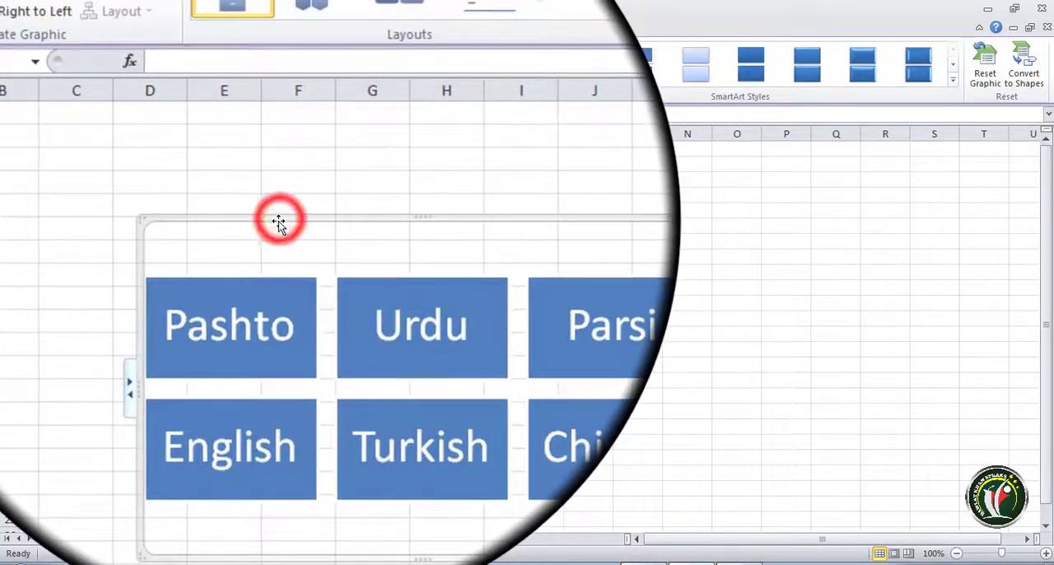
left_click(457, 326)
left_click(574, 280)
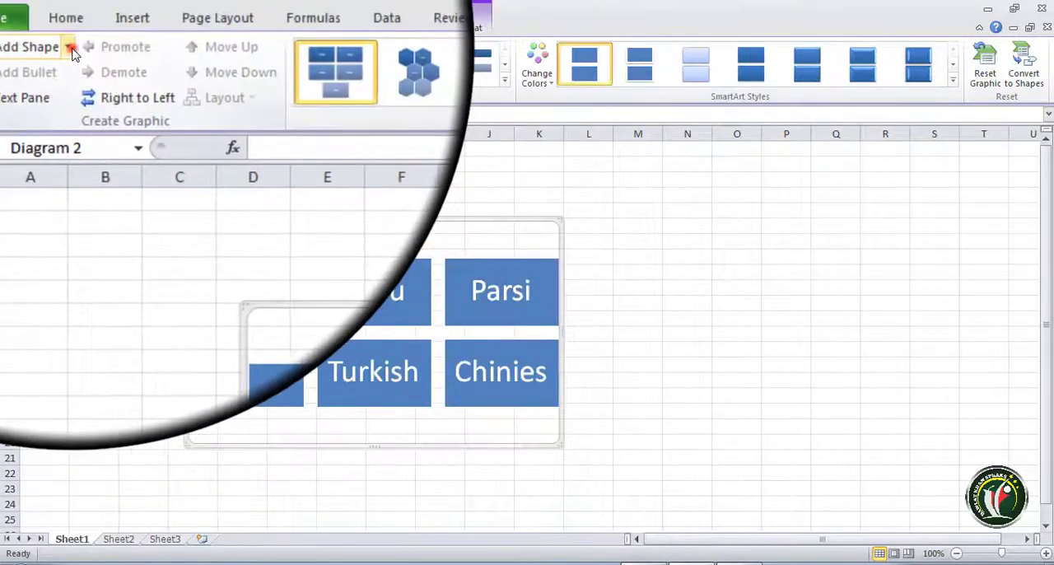
left_click(70, 49)
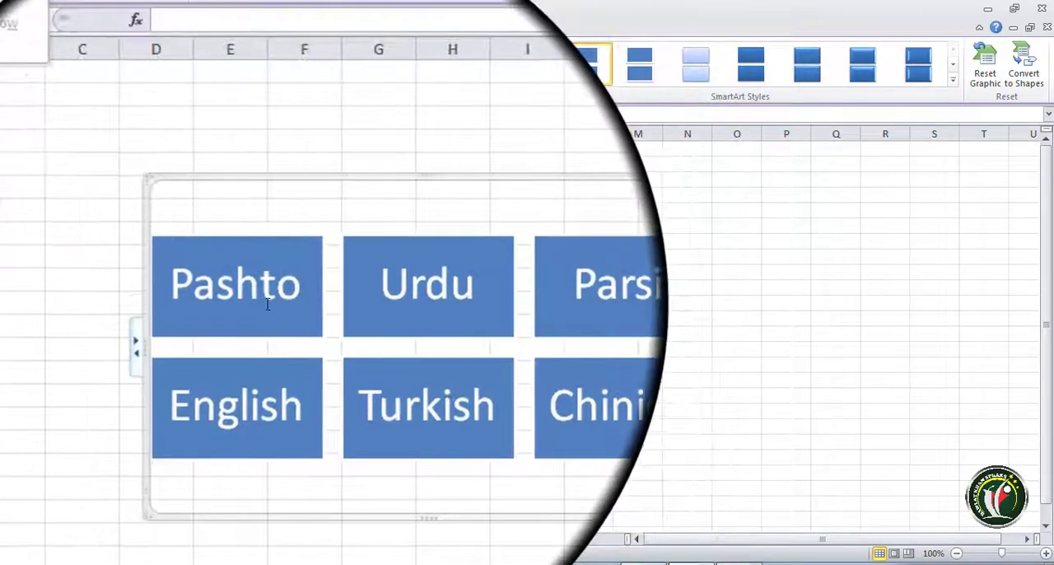
left_click(266, 296)
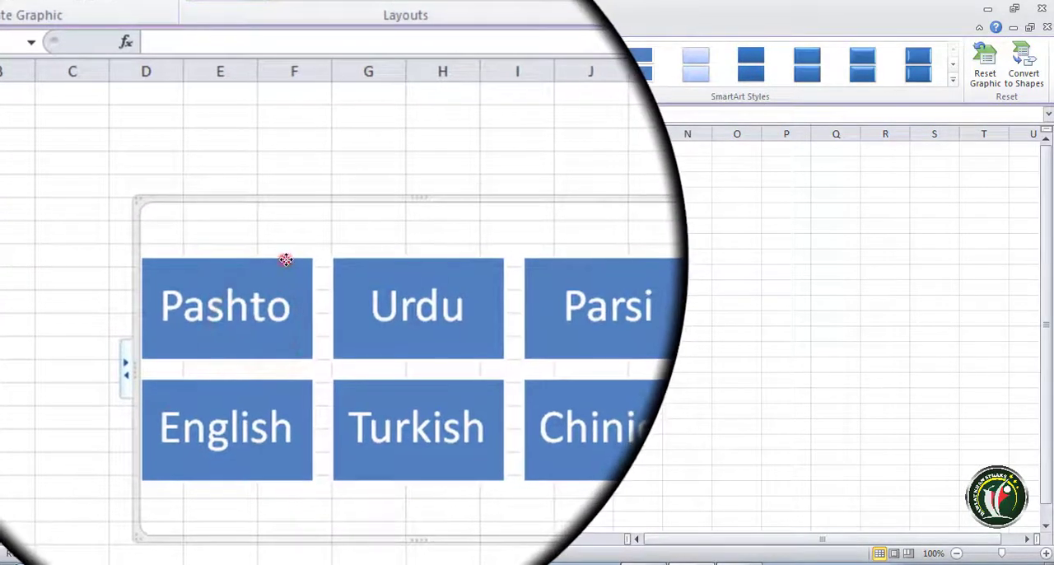
left_click(285, 251)
left_click(69, 49)
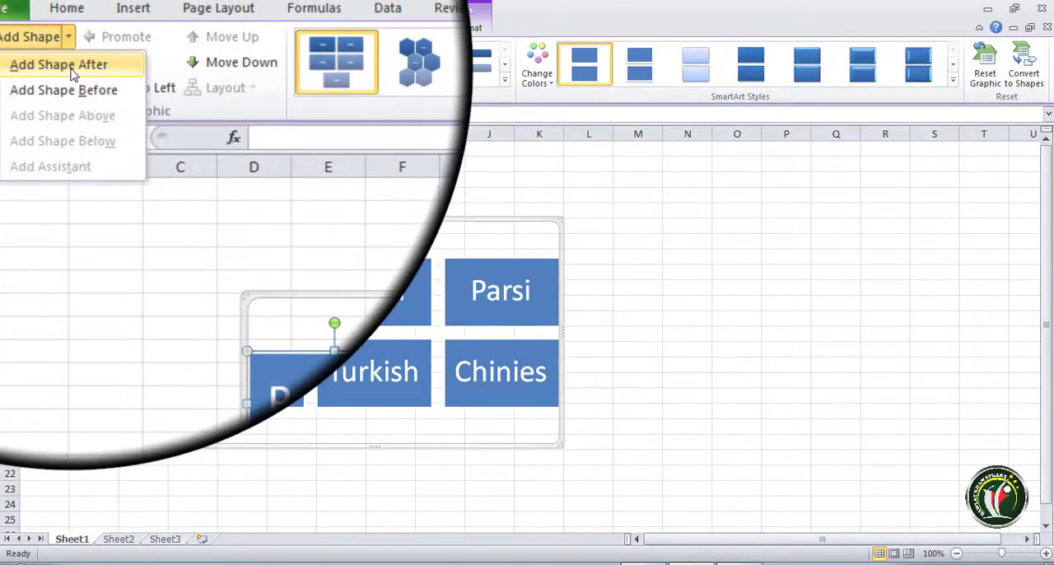
left_click(72, 71)
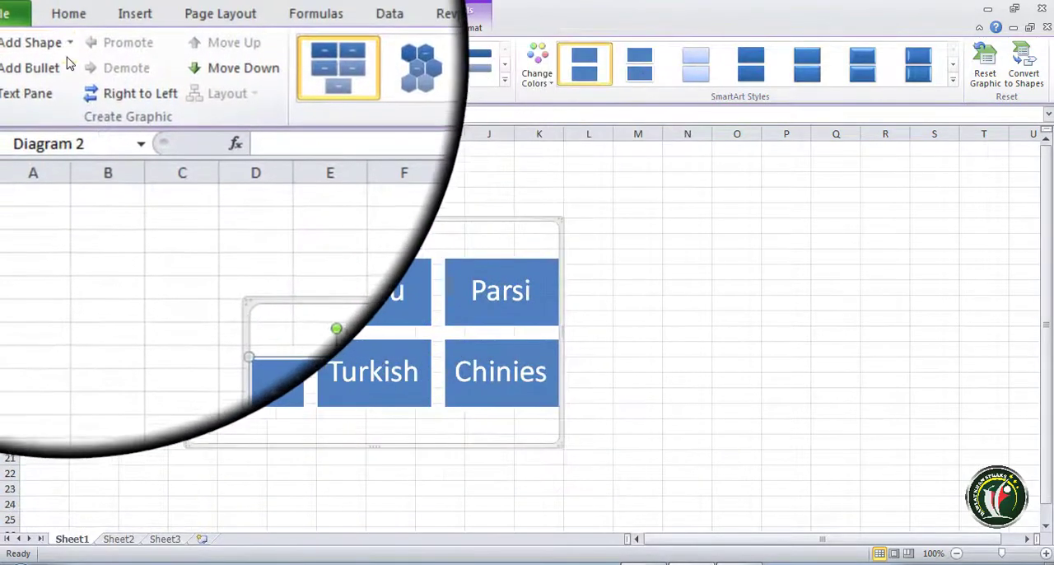
- Try adding a blank shape directly before the Pashto block, and undo the addition
left_click(70, 49)
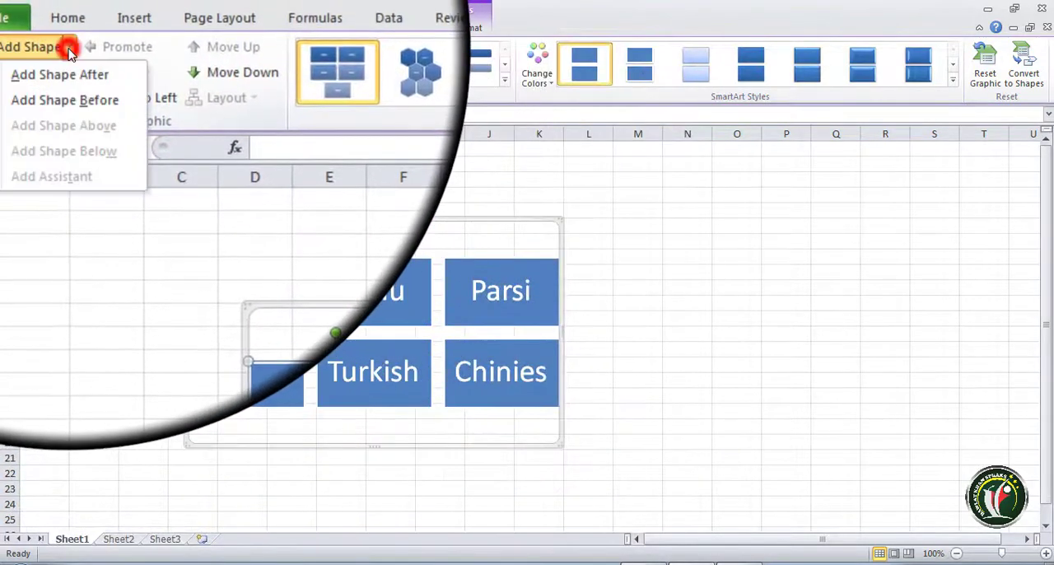
left_click(69, 87)
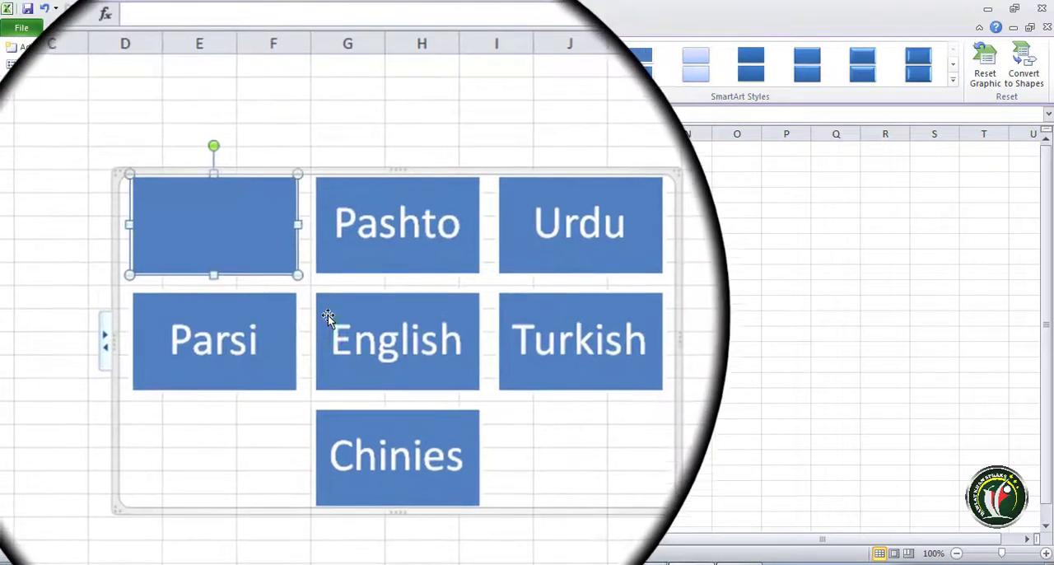
left_click(328, 321)
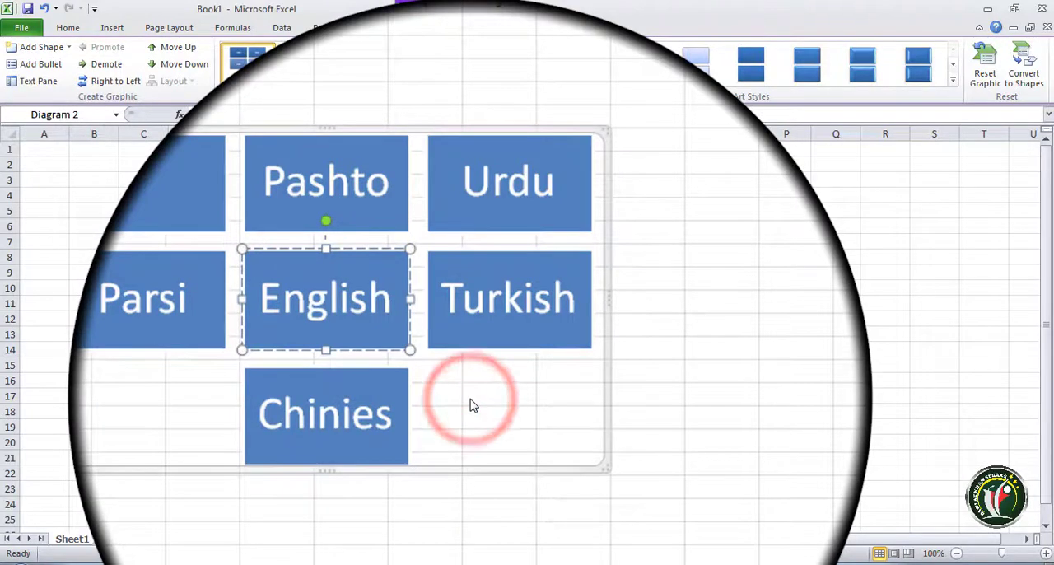
key("ctrl+z")
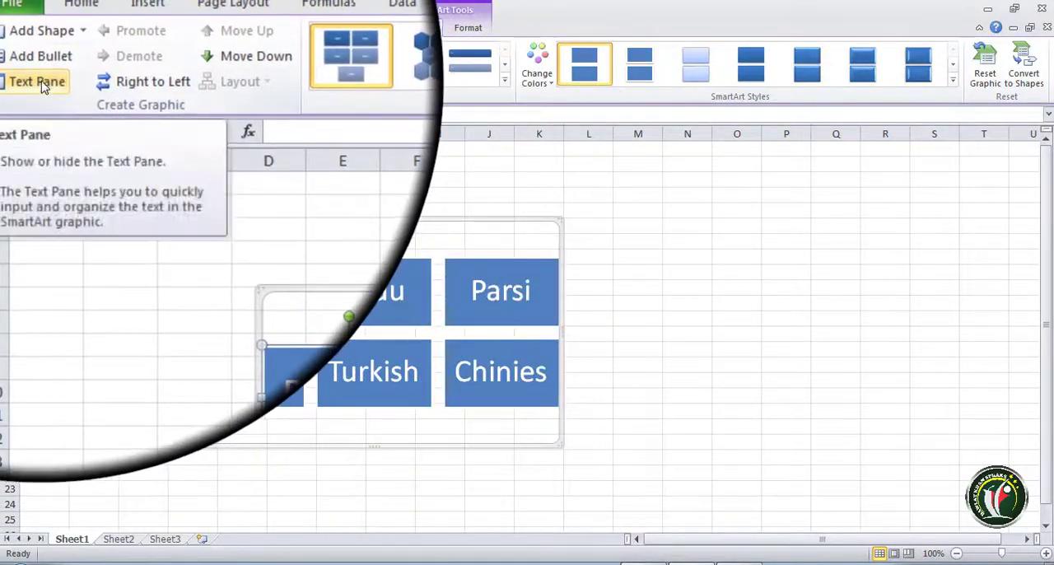
left_click(45, 73)
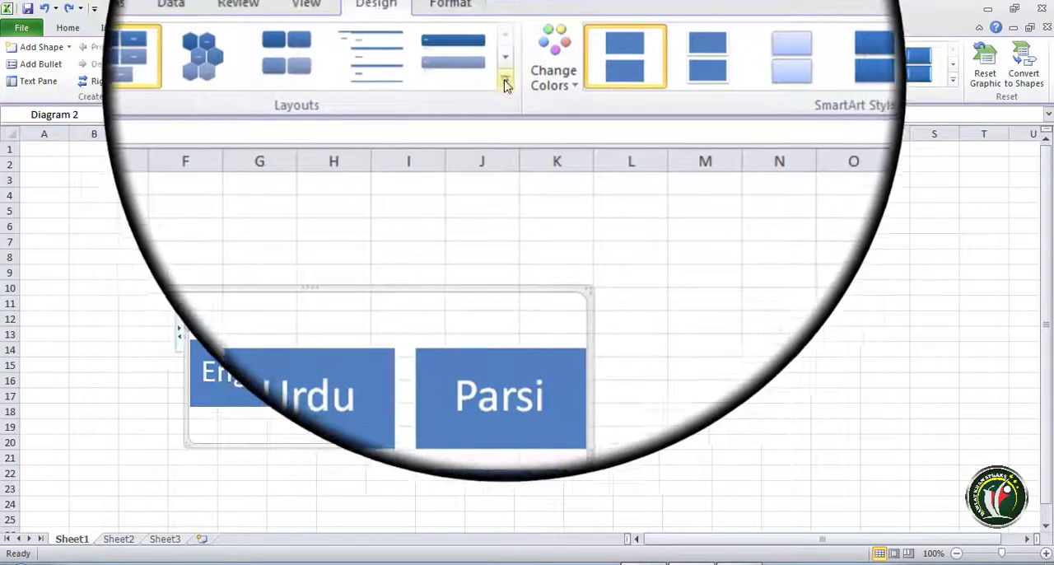
- Try a stacked picture list, Horizontal Bullet List and a picture list with vertical text as the SmartArt graphic's layout
left_click(515, 78)
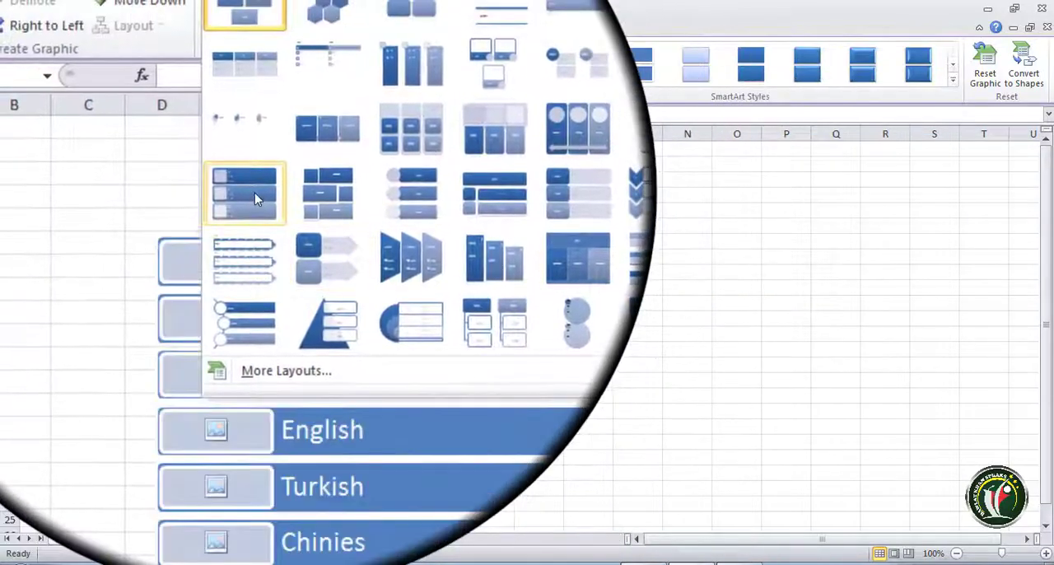
left_click(234, 169)
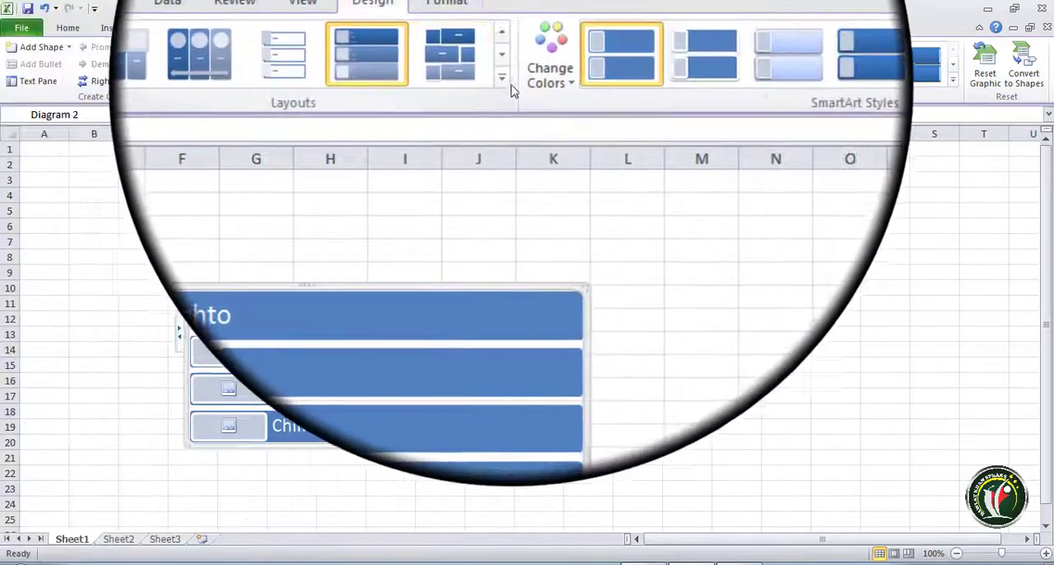
left_click(507, 83)
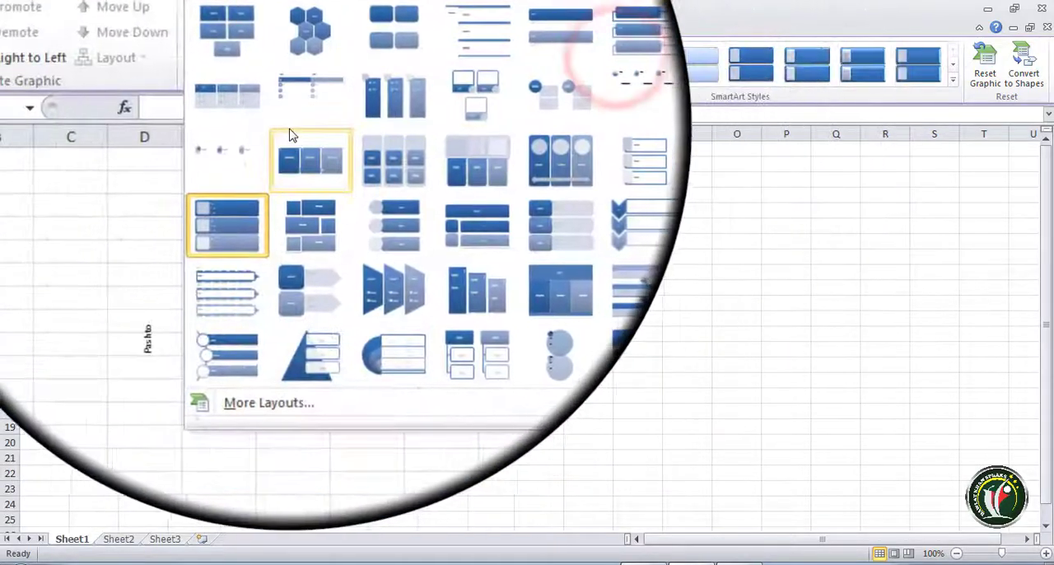
left_click(247, 107)
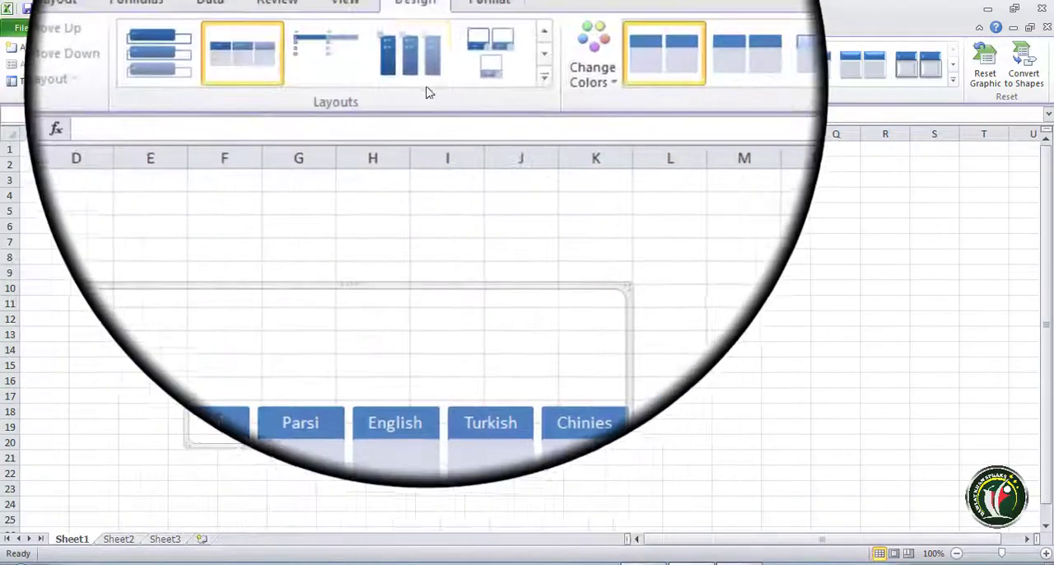
left_click(506, 86)
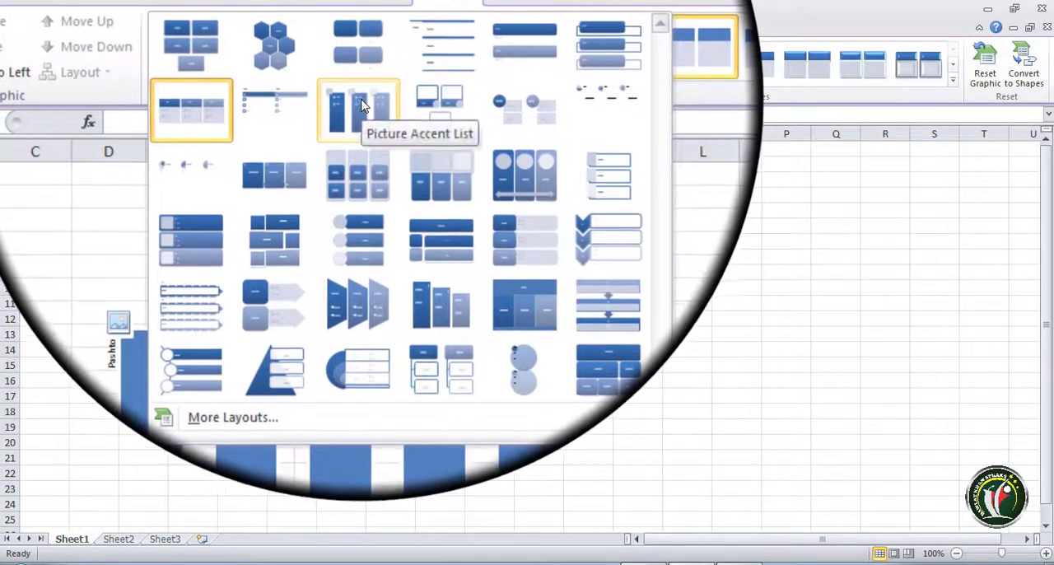
left_click(362, 106)
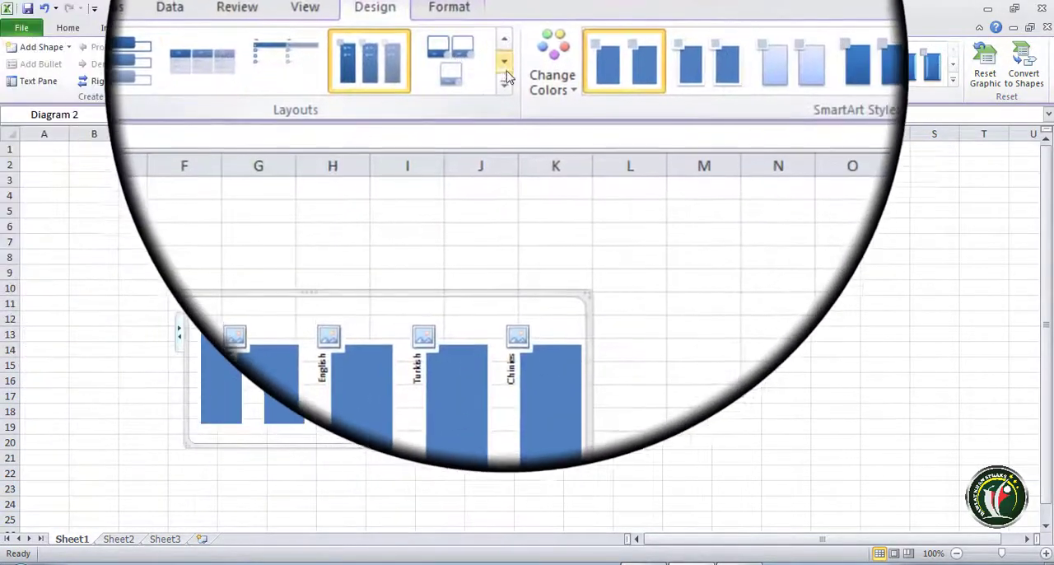
- Change the SmartArt layout to Horizontal Bullet List and enter the bullet Writing under Pashto
left_click(505, 78)
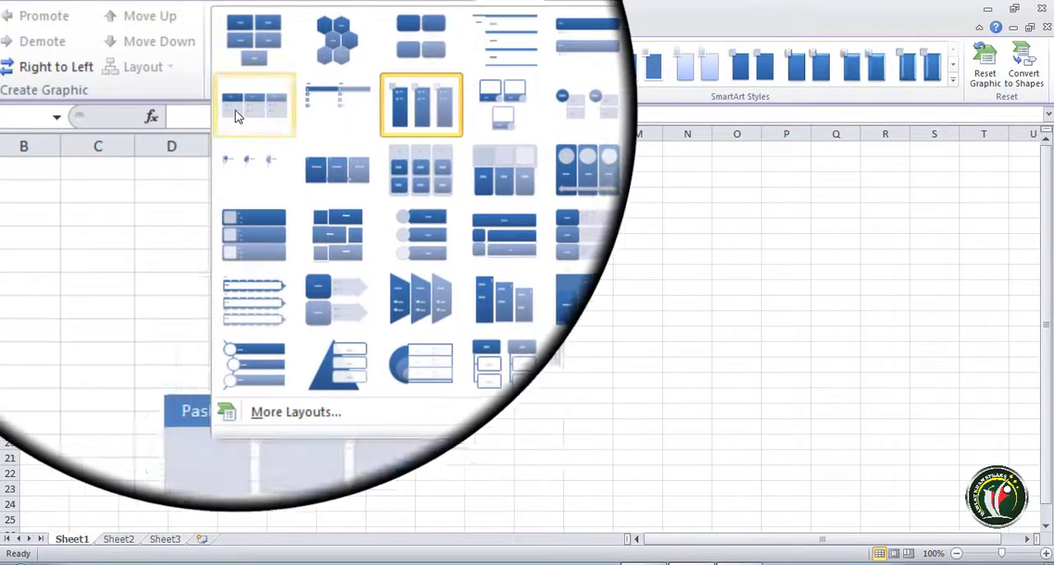
left_click(239, 111)
left_click(234, 334)
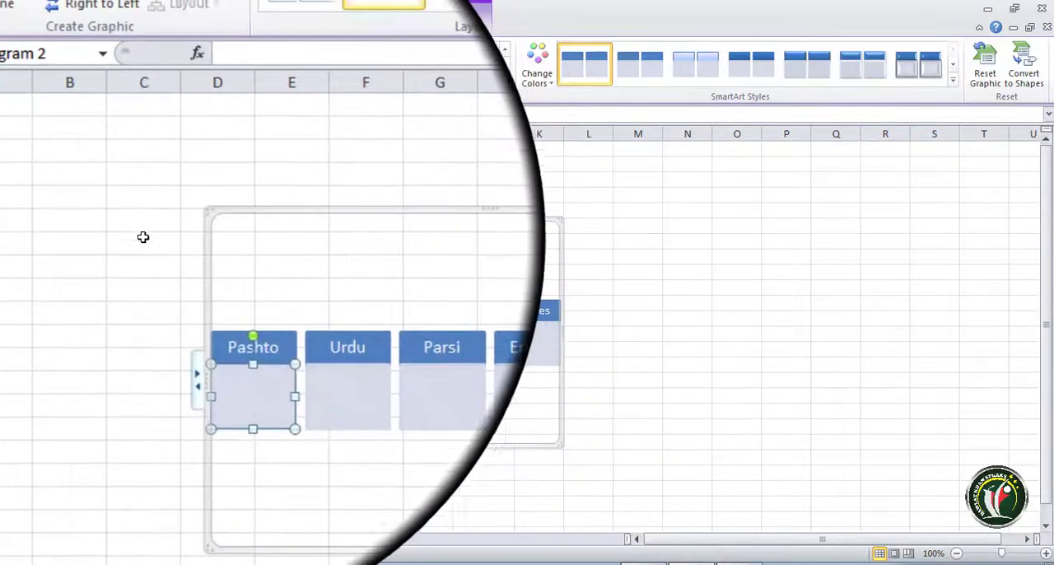
left_click(37, 73)
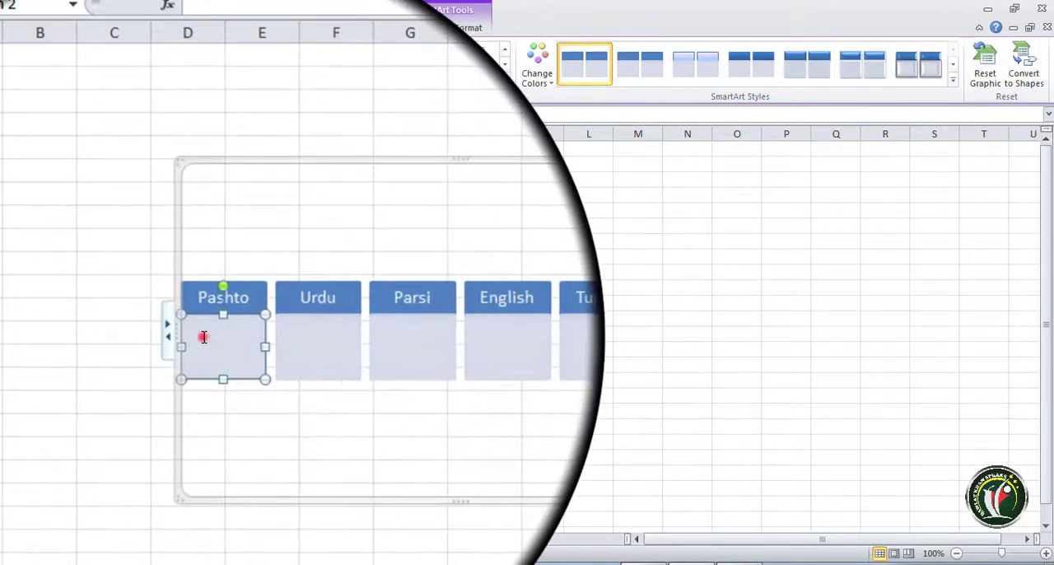
left_click(201, 334)
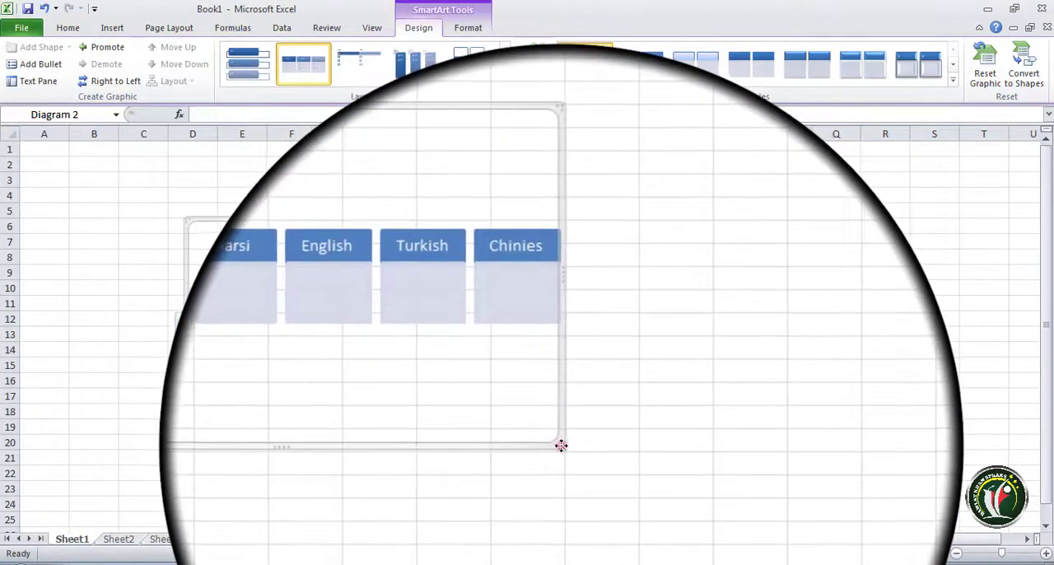
- Enlarge the SmartArt graphic from its lower corner so that it reaches the edge of column P and row 24
left_click(560, 445)
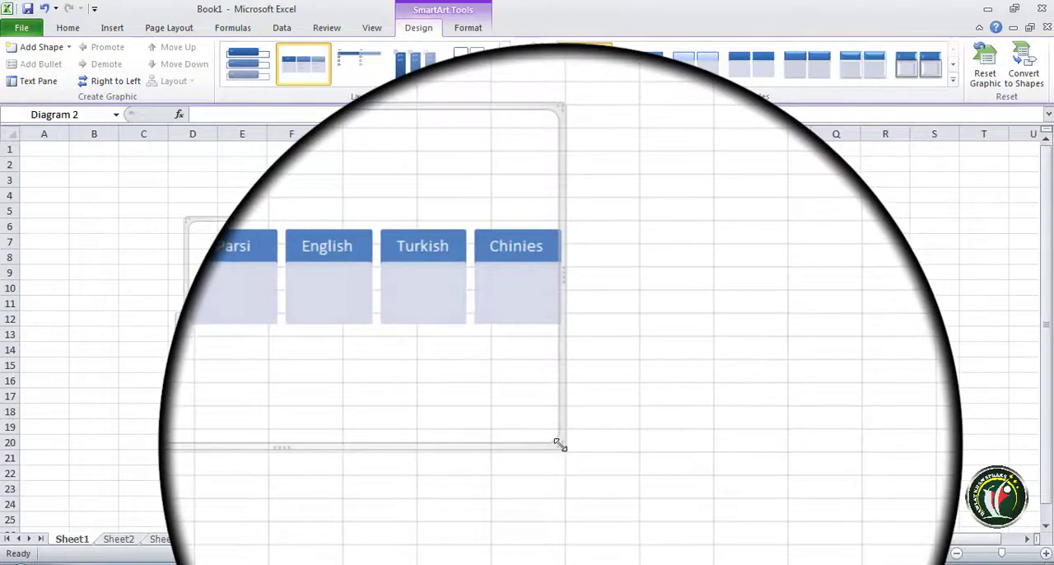
left_click_drag(560, 445, 773, 501)
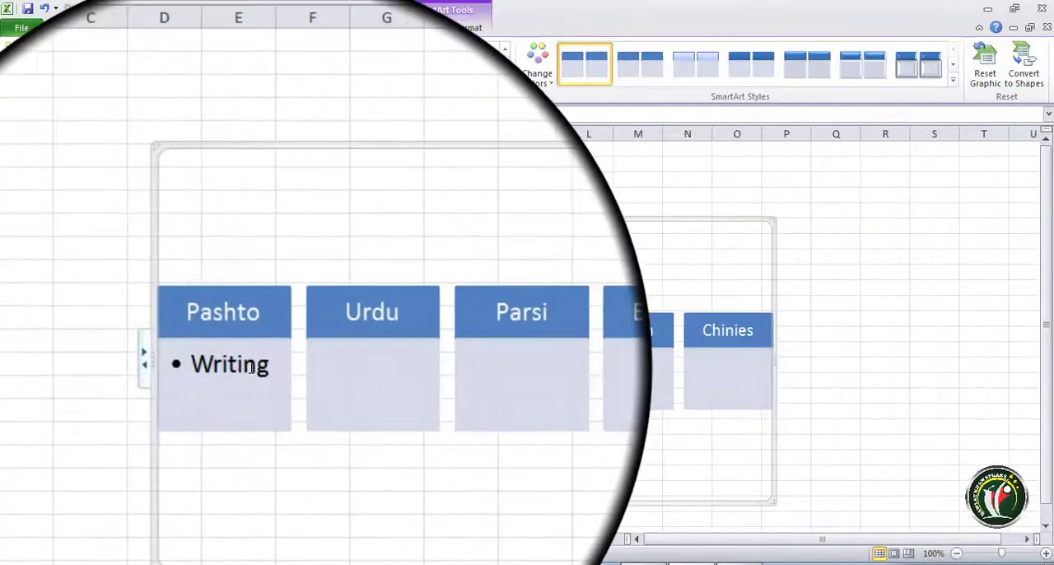
- Add a second bullet under Pashto with the text Speaking
left_click(269, 366)
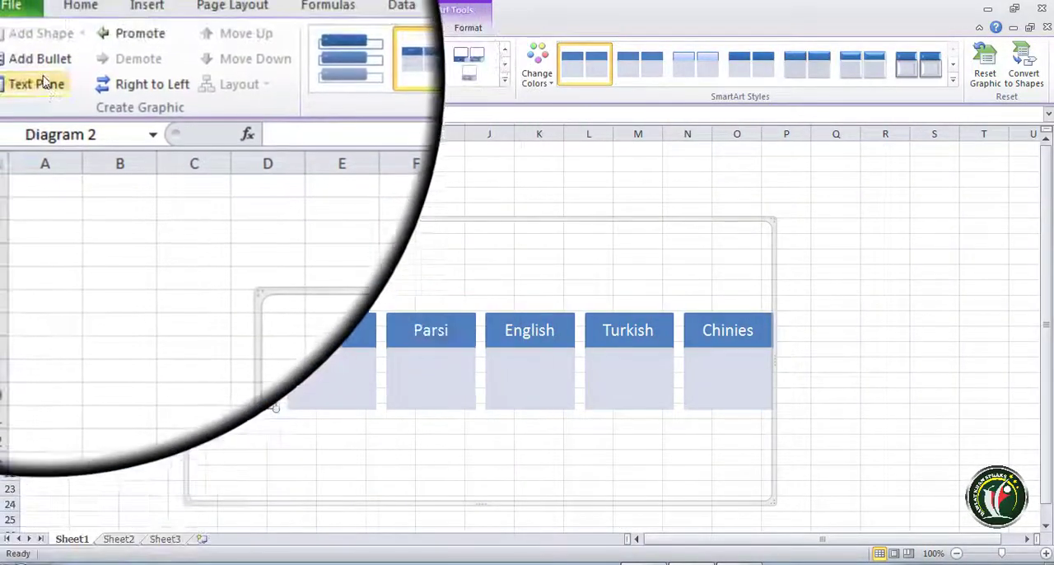
left_click(38, 63)
left_click(243, 383)
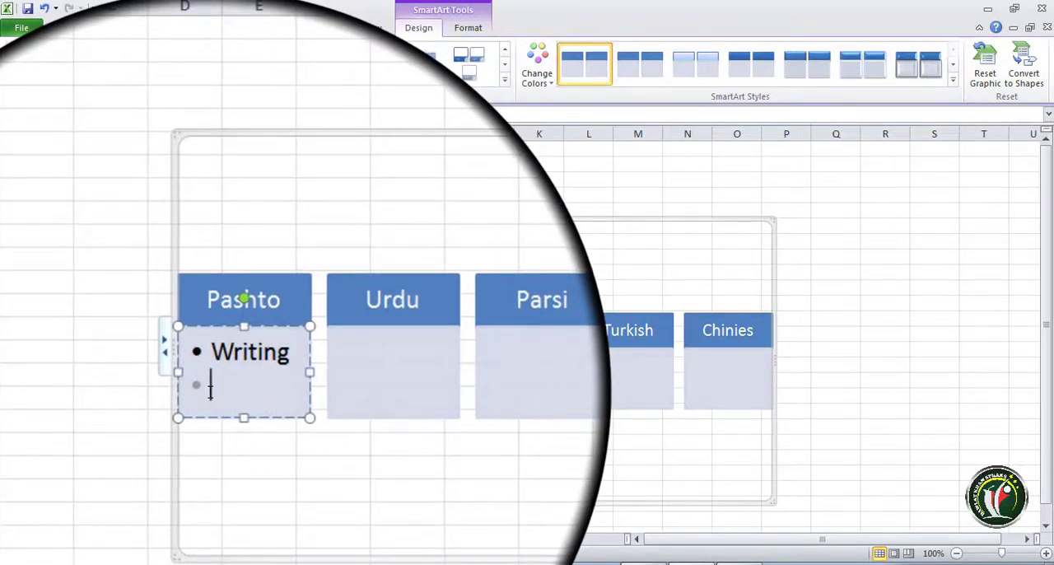
left_click(34, 64)
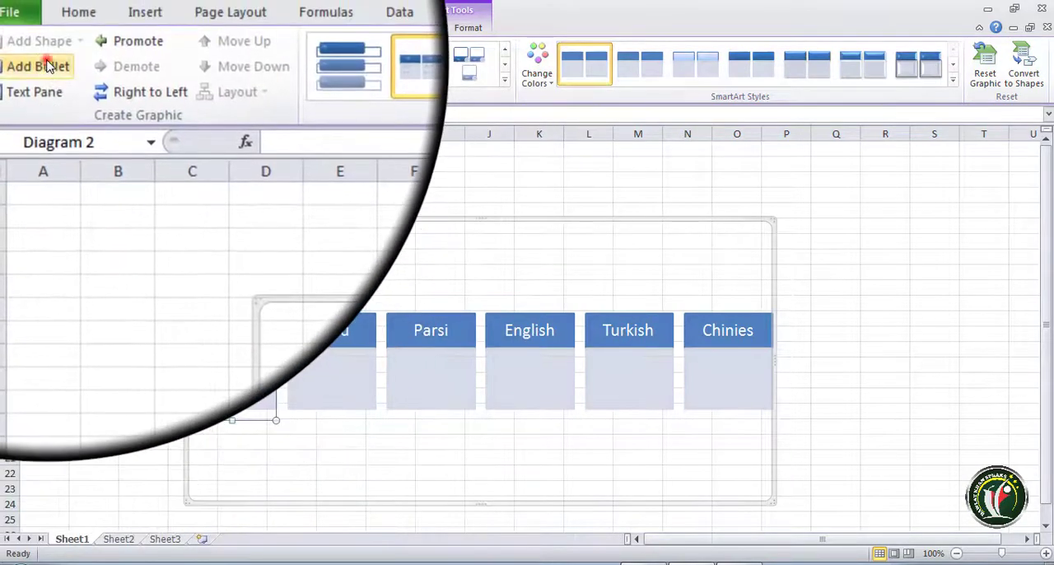
left_click(48, 66)
left_click(207, 387)
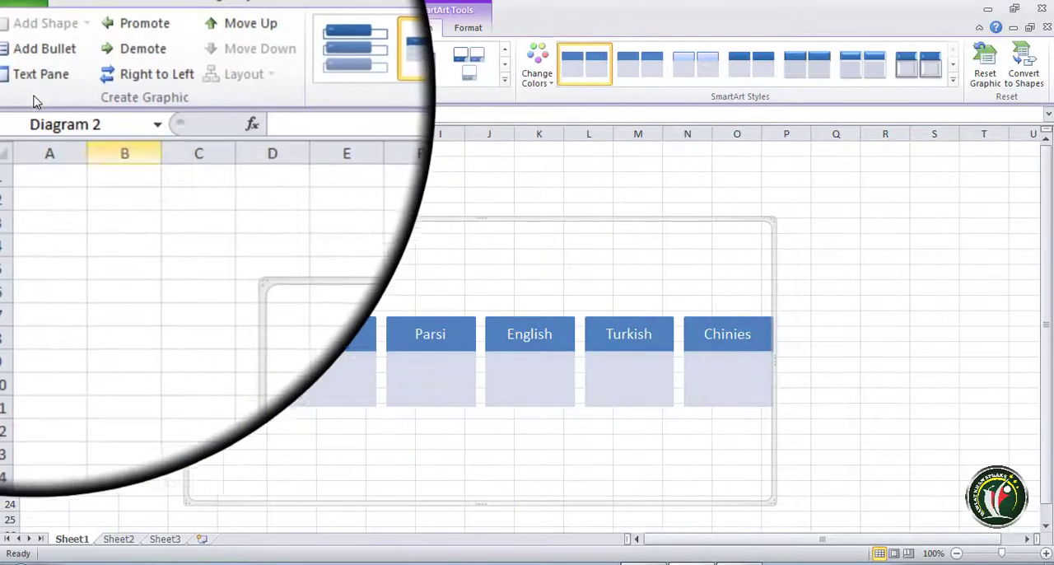
- Add the bullets khan and jan under Urdu through the graphic's text pane, and close the pane
left_click(37, 84)
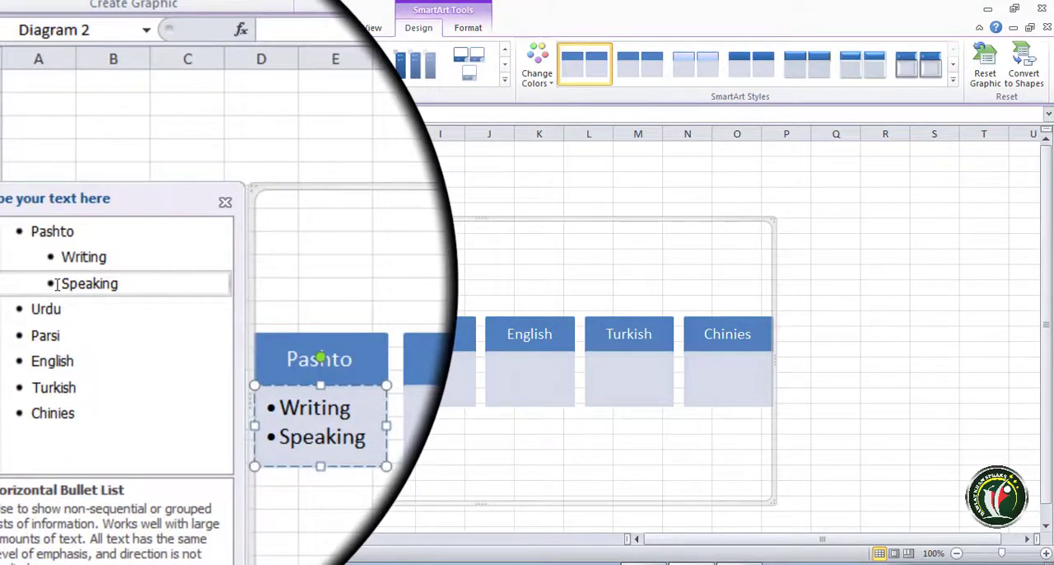
left_click(62, 309)
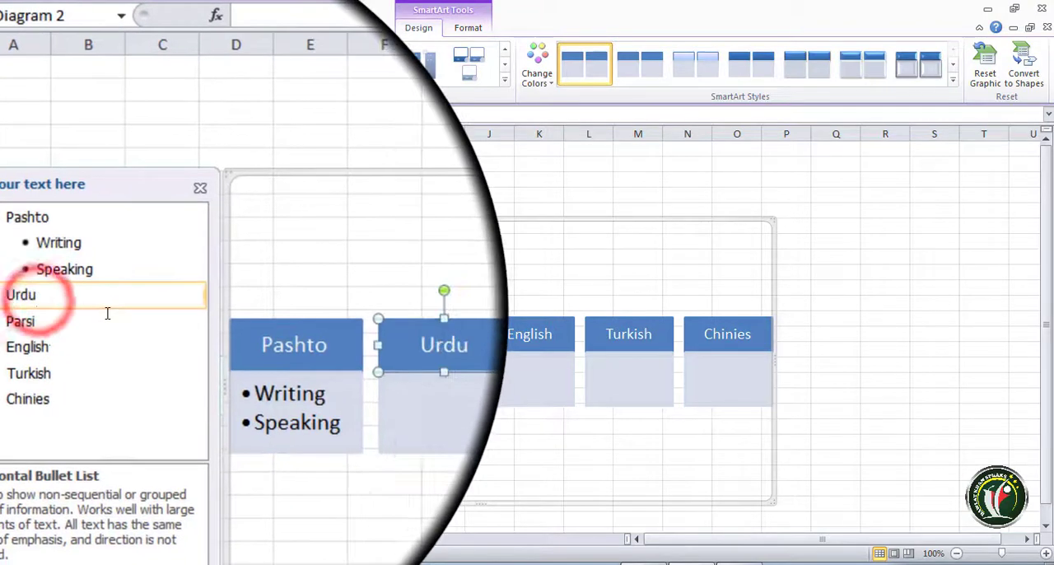
left_click(33, 65)
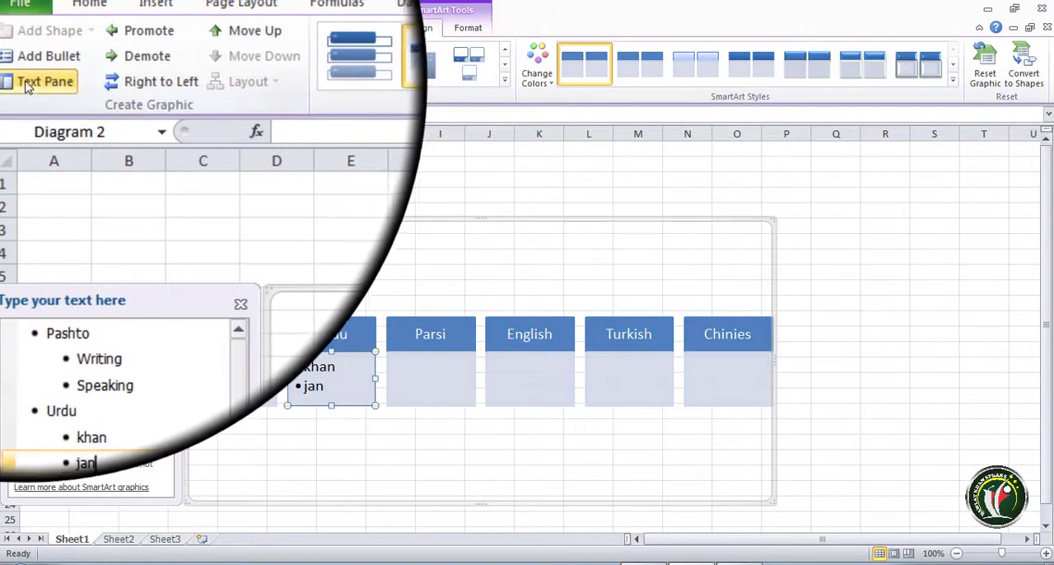
left_click(26, 84)
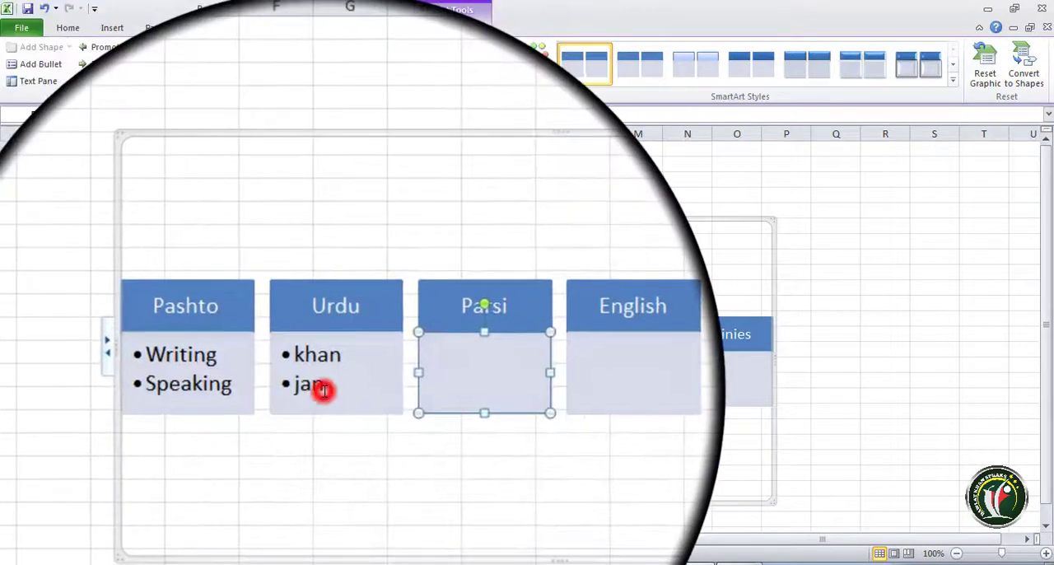
- Add the bullet kaka below jan under Urdu, and remove the extra empty bullet
left_click(323, 391)
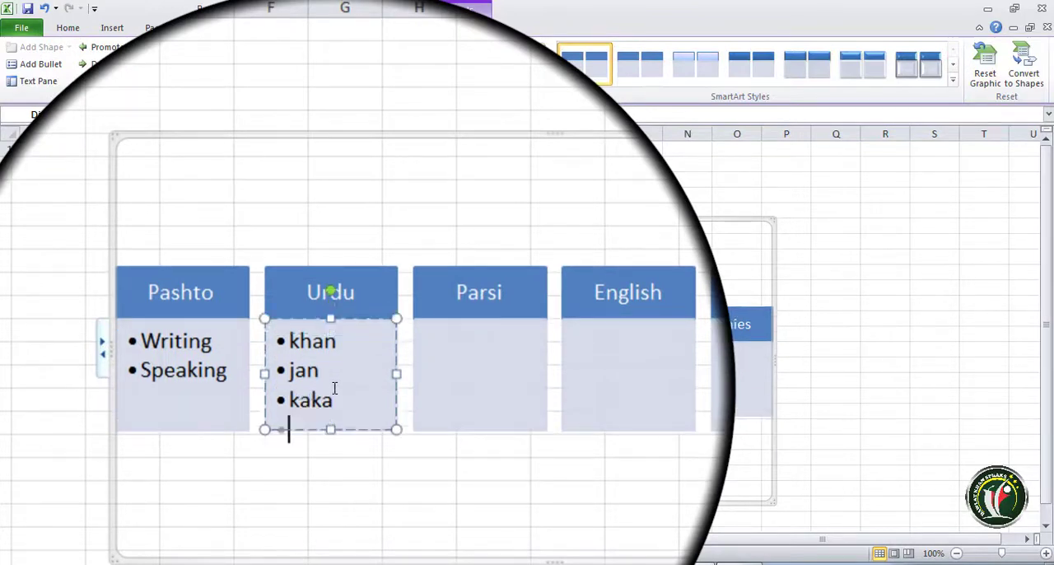
left_click(337, 388)
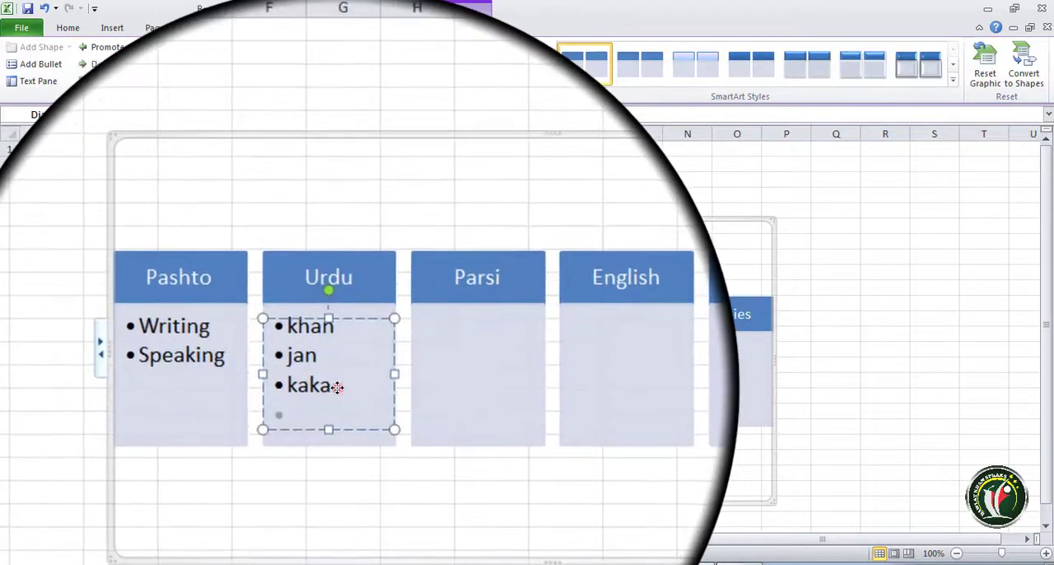
left_click(333, 387)
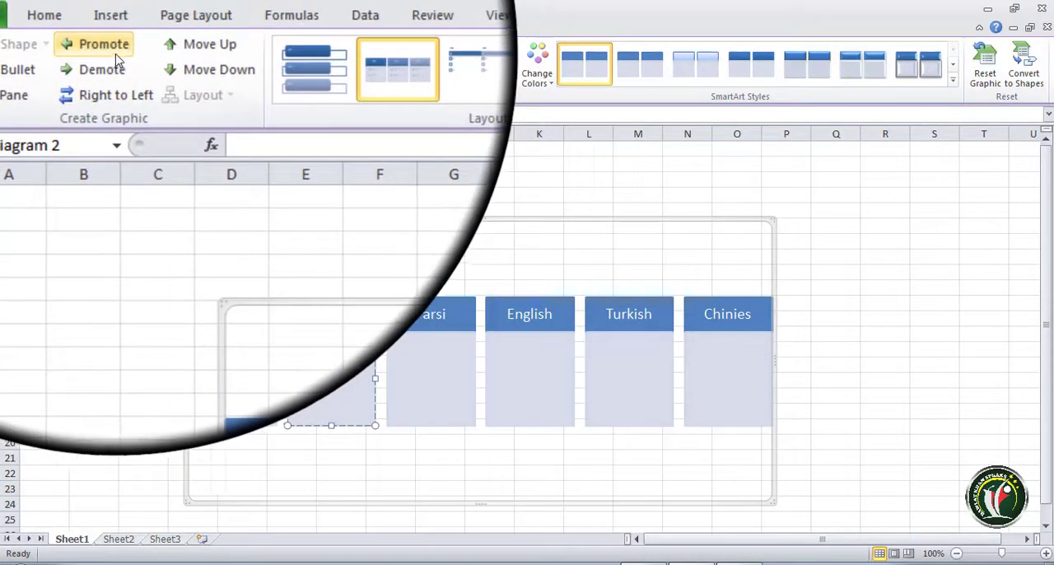
- Try reversing the graphic's direction to right to left, and restore the left-to-right order
left_click(117, 55)
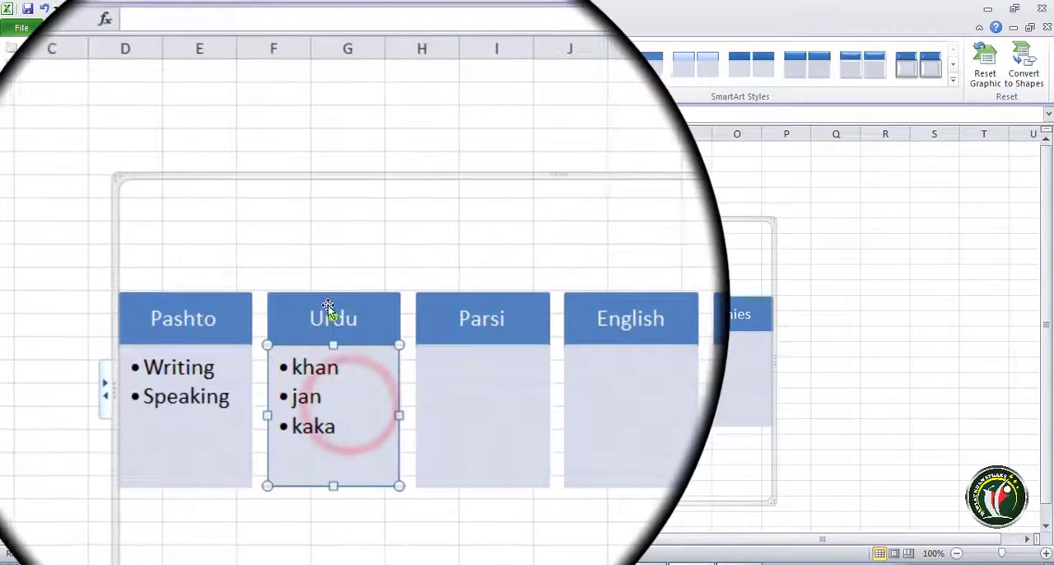
left_click(338, 292)
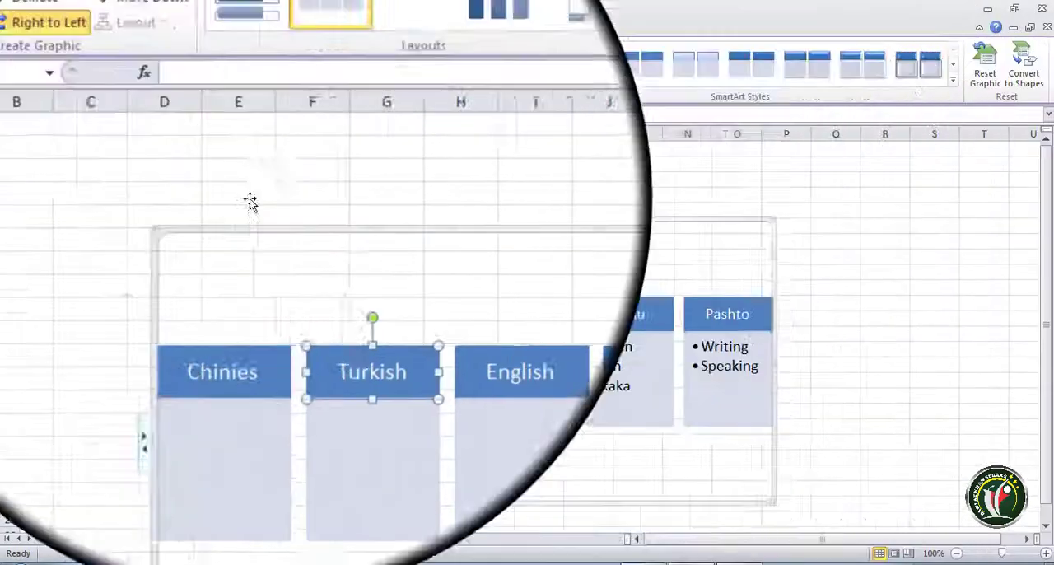
left_click(116, 81)
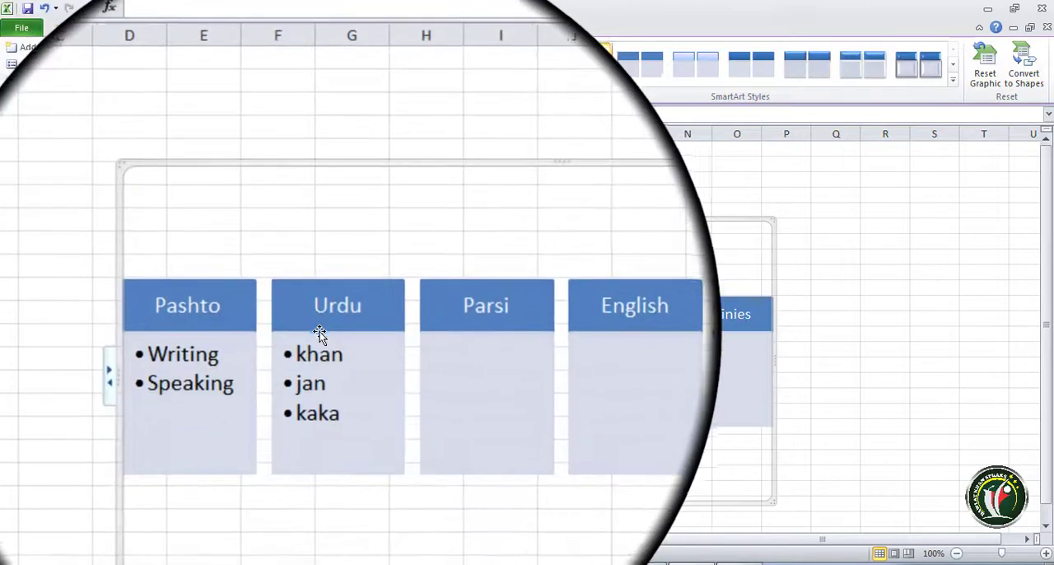
- Try moving a bullet under Urdu down within its list
left_click(326, 386)
left_click(328, 363)
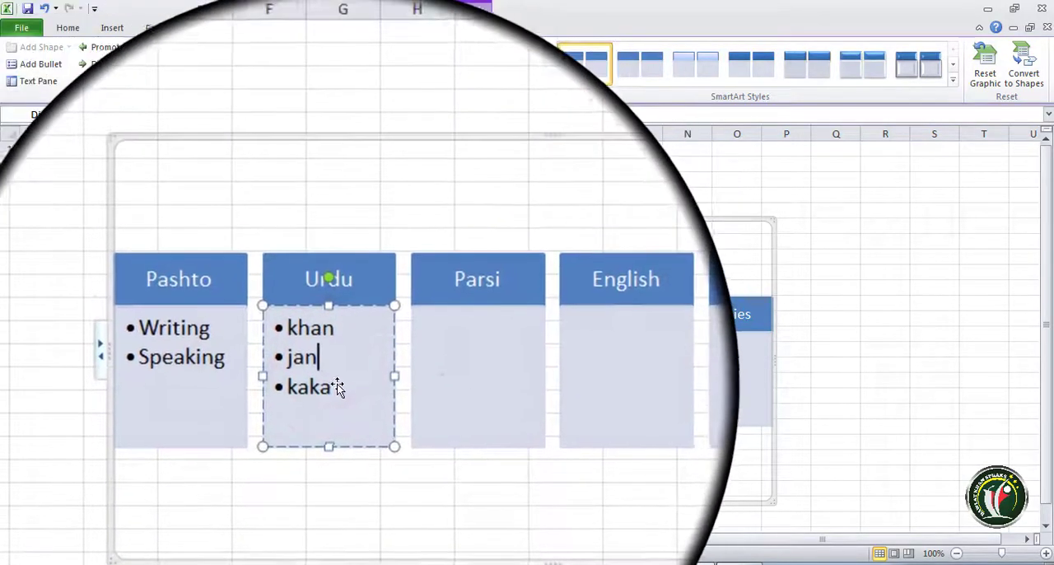
left_click(335, 397)
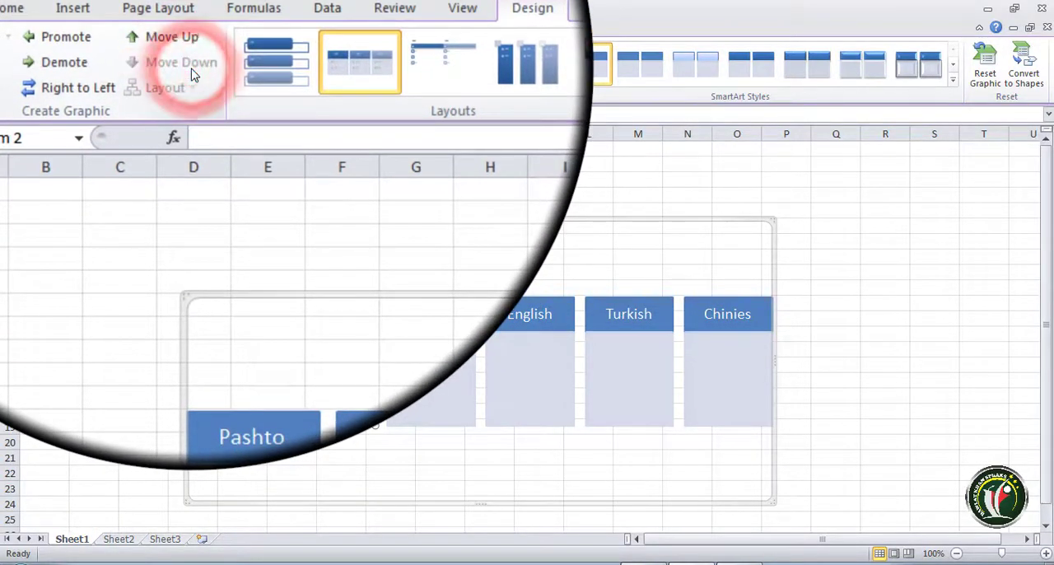
left_click(192, 74)
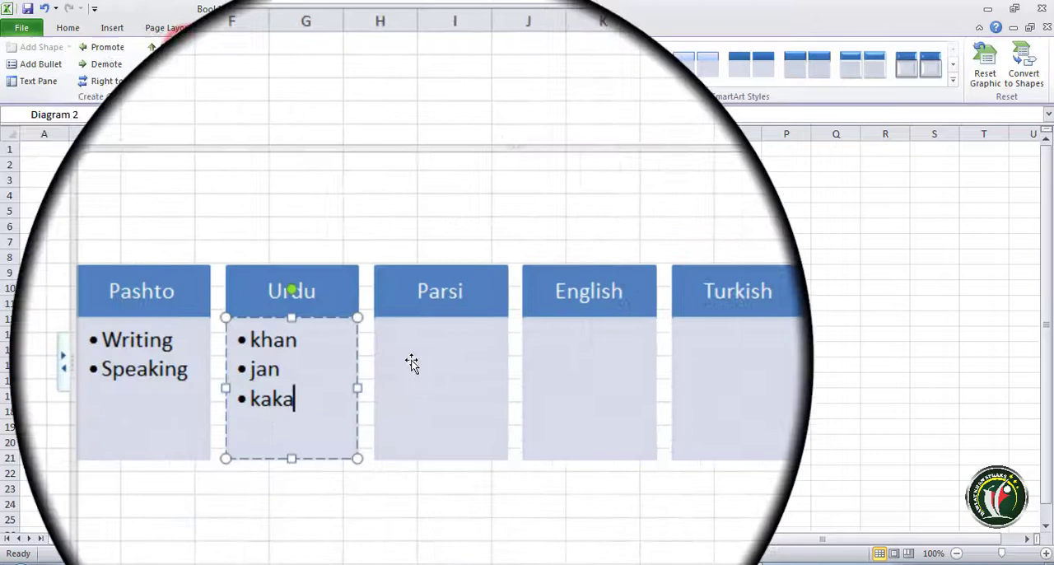
left_click(428, 372)
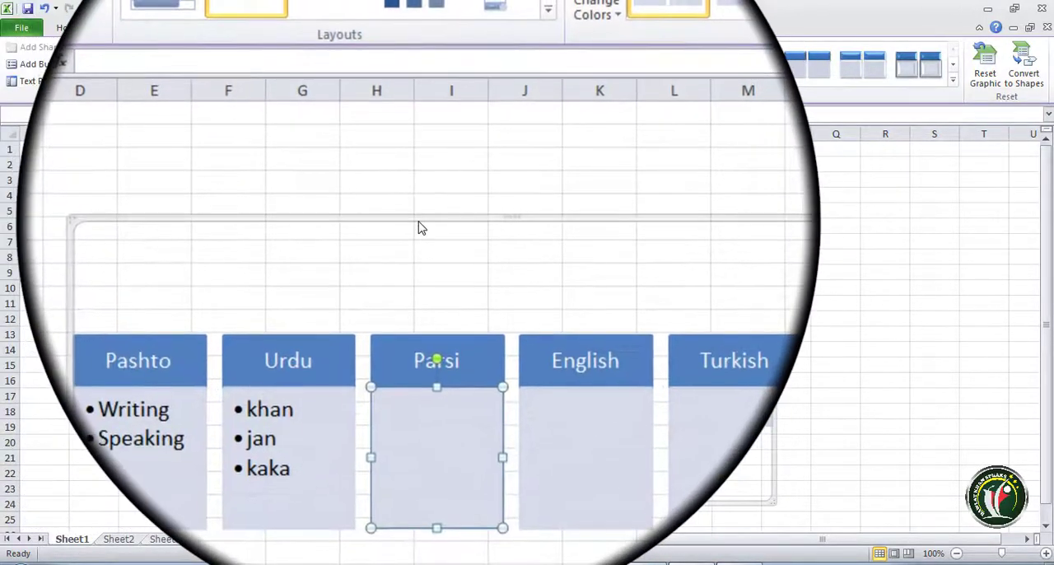
- Change the whole SmartArt graphic to the vertical list layout with a circular picture placeholder beside each bar
left_click(418, 219)
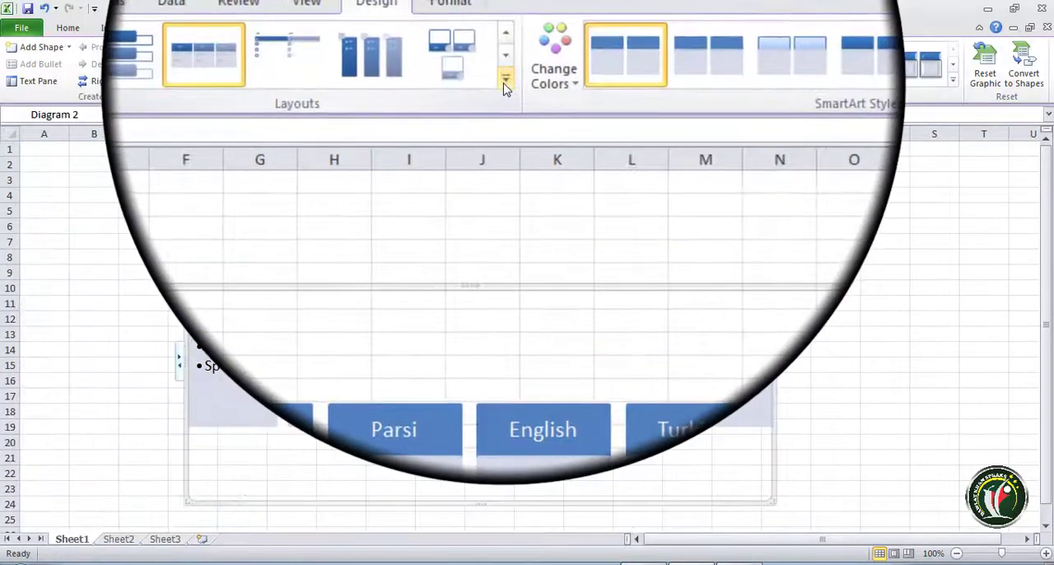
left_click(505, 79)
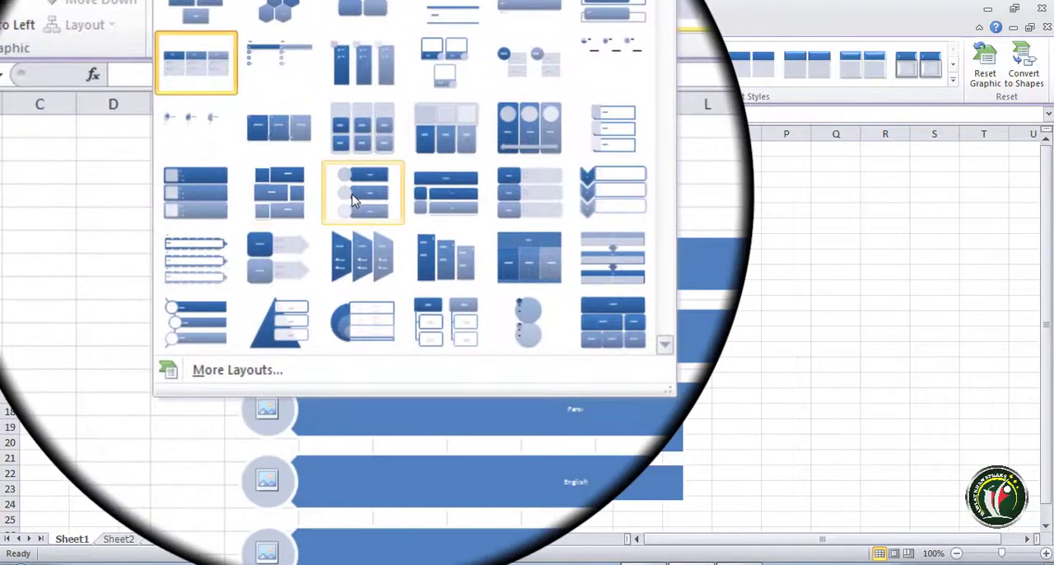
left_click(349, 193)
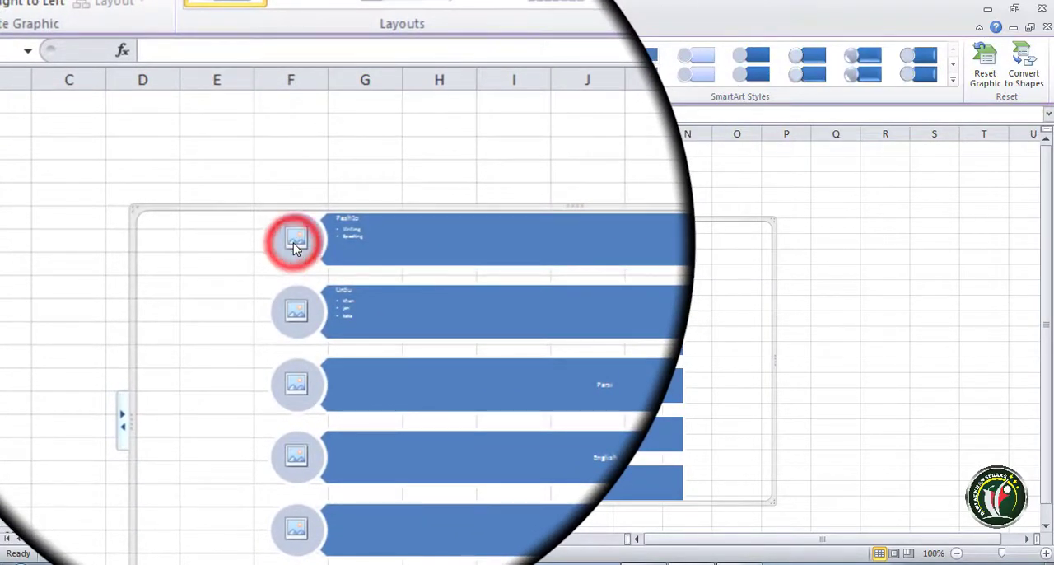
- Insert the red flower picture from the Sample Pictures folder into the circular placeholder beside Pashto
left_click(293, 243)
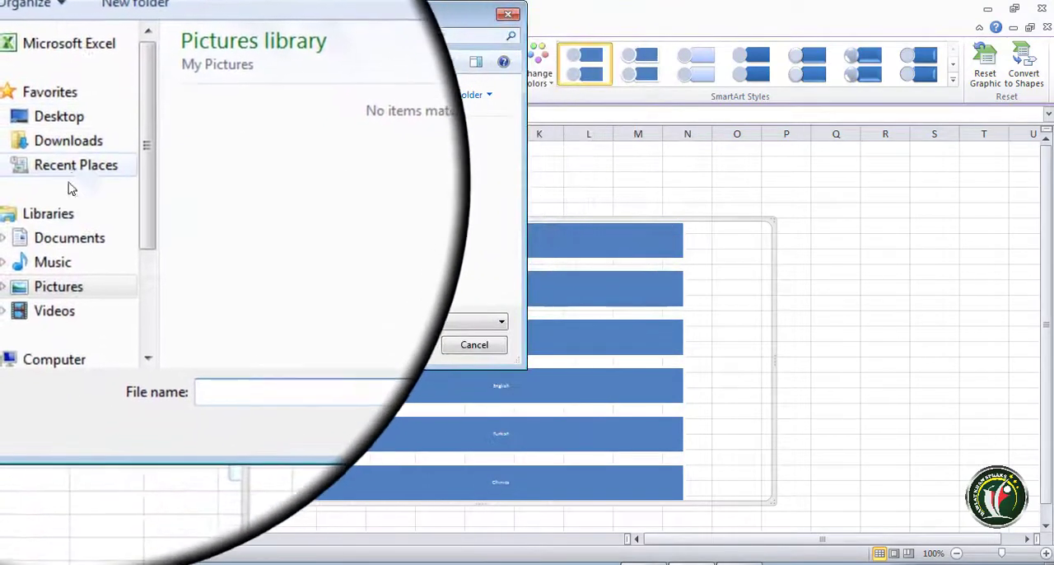
left_click(59, 286)
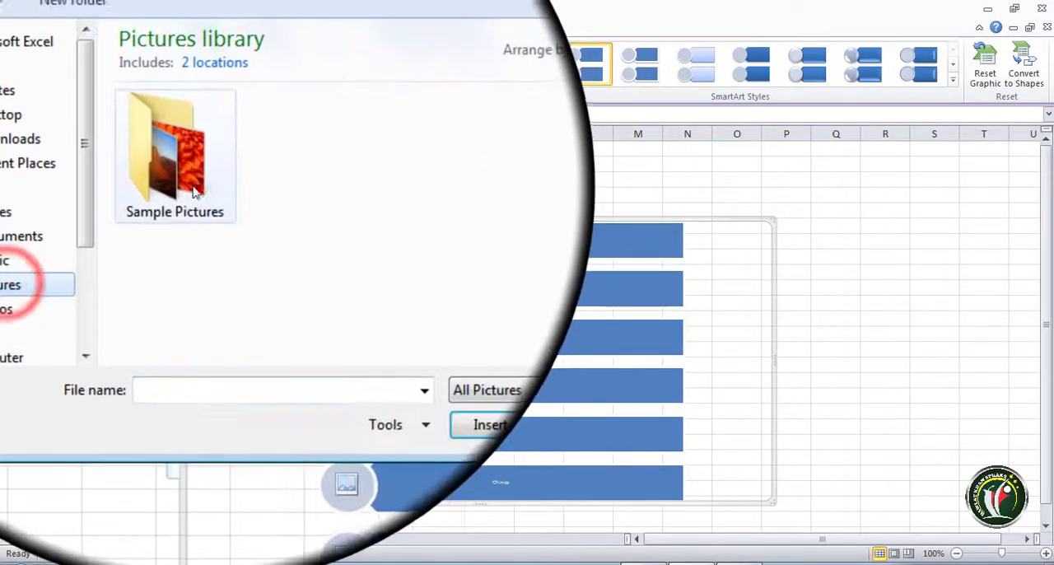
double_click(194, 191)
left_click(193, 207)
left_click(391, 347)
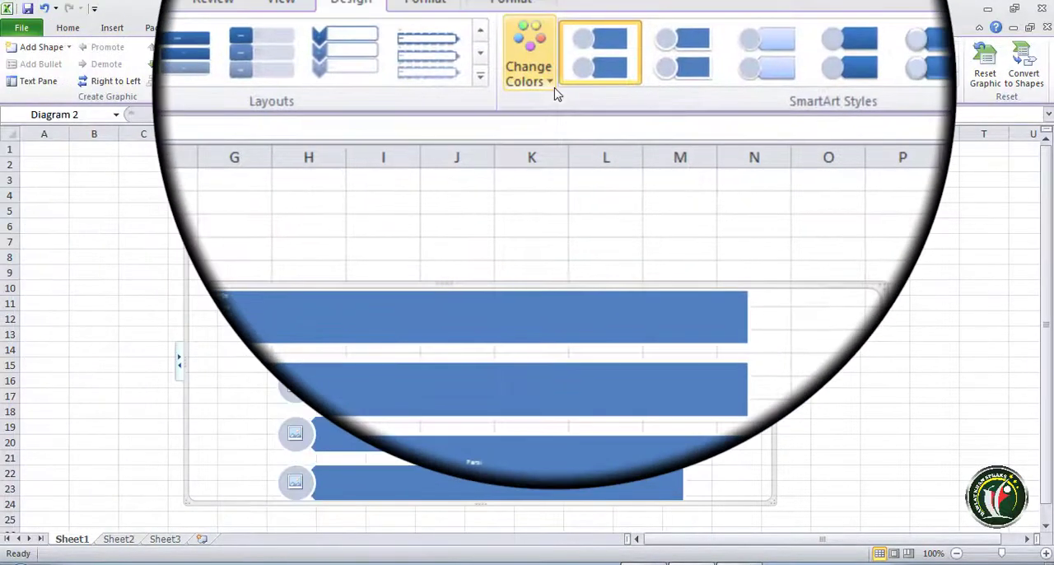
- Try the Colorful Range - Accent Colors 5 to 6 colours and the 3-D Inset style on the SmartArt, and reset the graphic
left_click(548, 86)
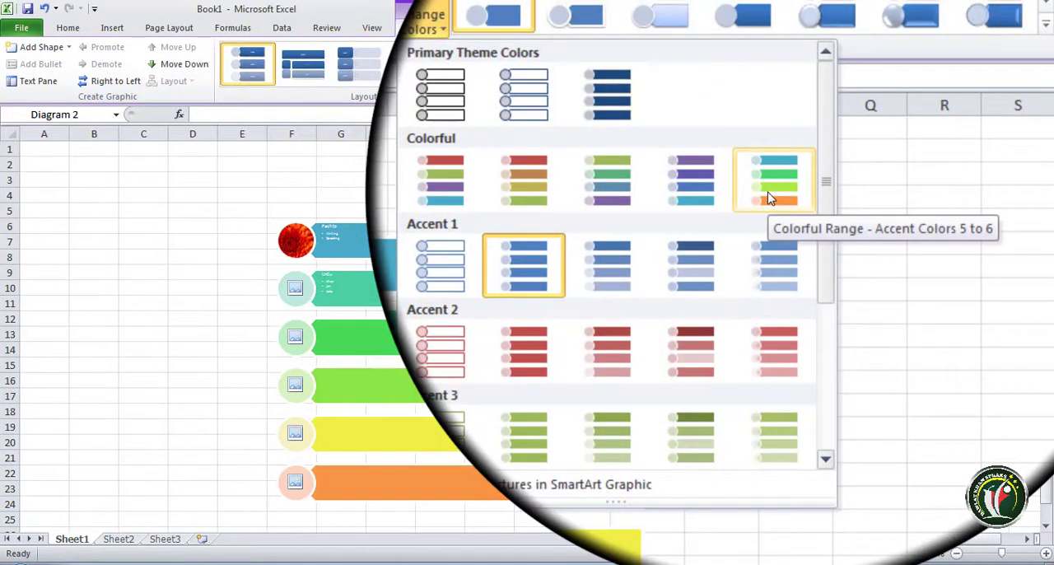
left_click(768, 197)
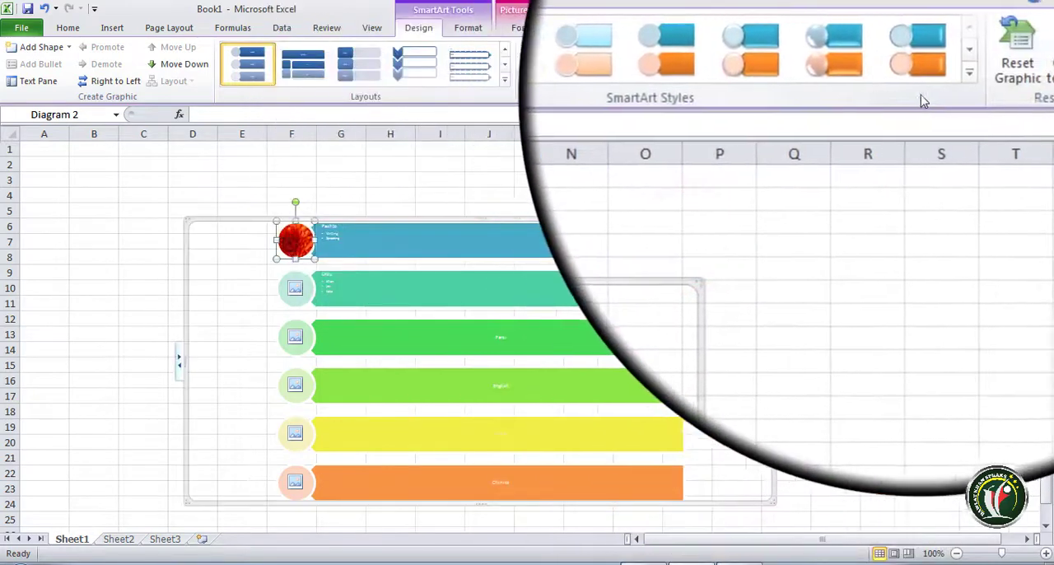
left_click(955, 76)
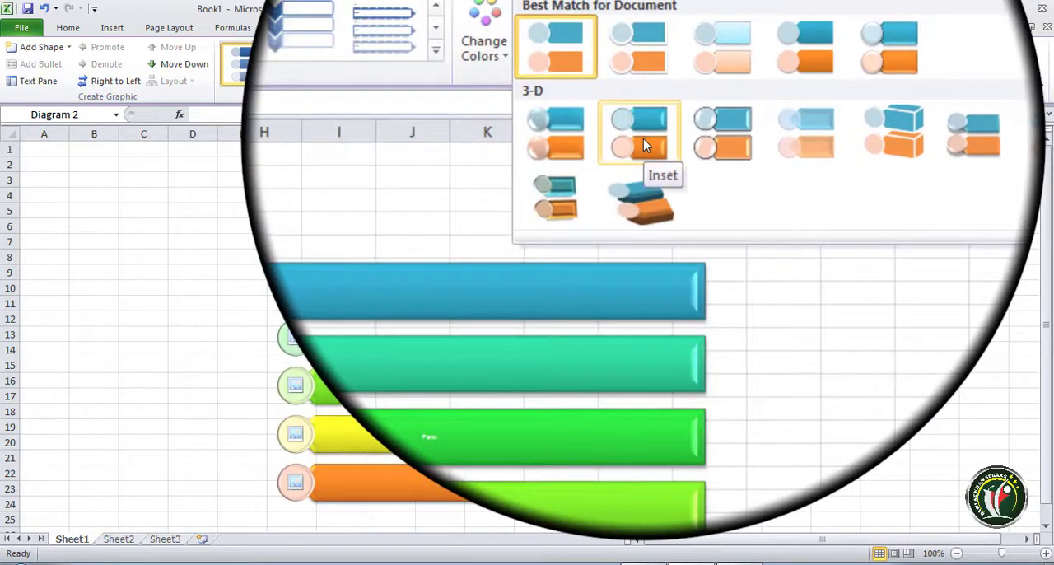
left_click(643, 139)
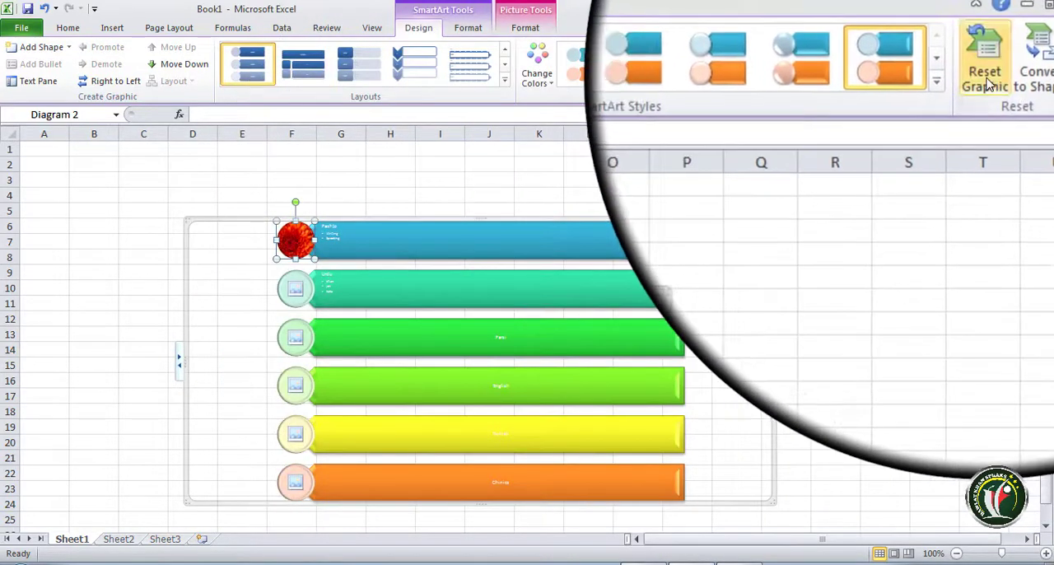
left_click(988, 82)
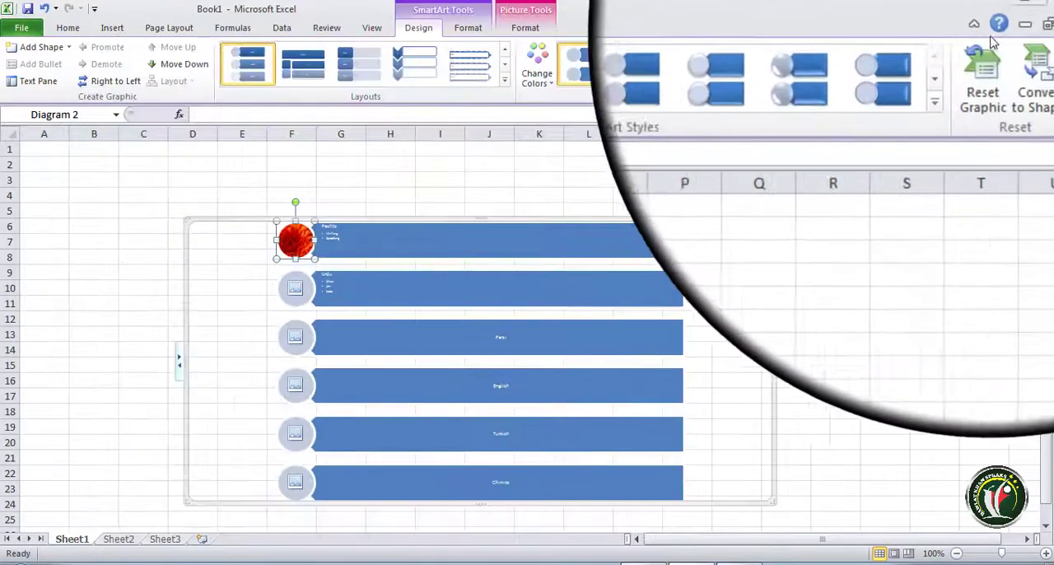
- Try converting the SmartArt graphic to ordinary shapes, and move and shrink the resulting group on the sheet
left_click(1021, 78)
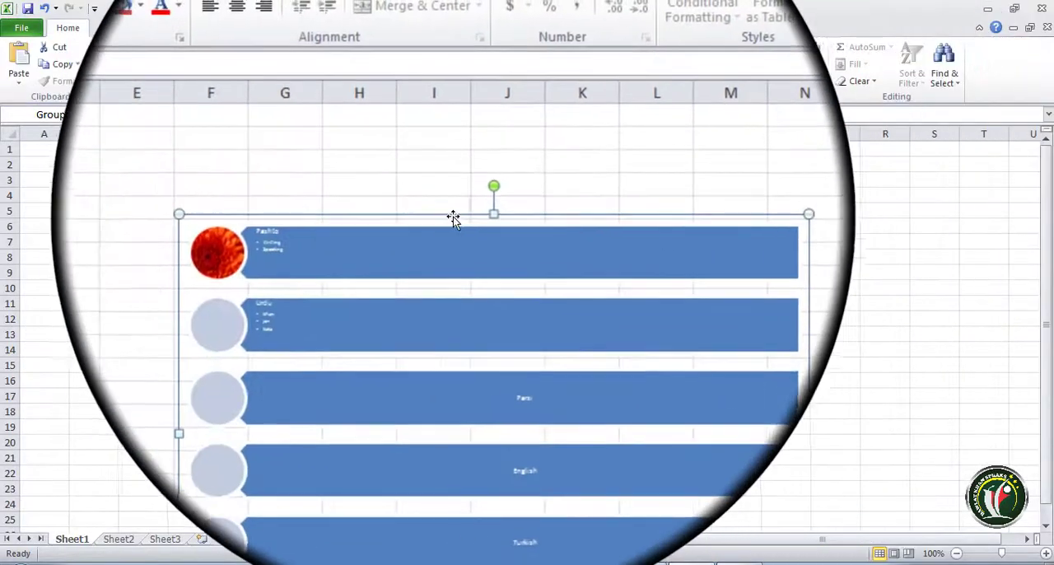
left_click_drag(468, 217, 468, 176)
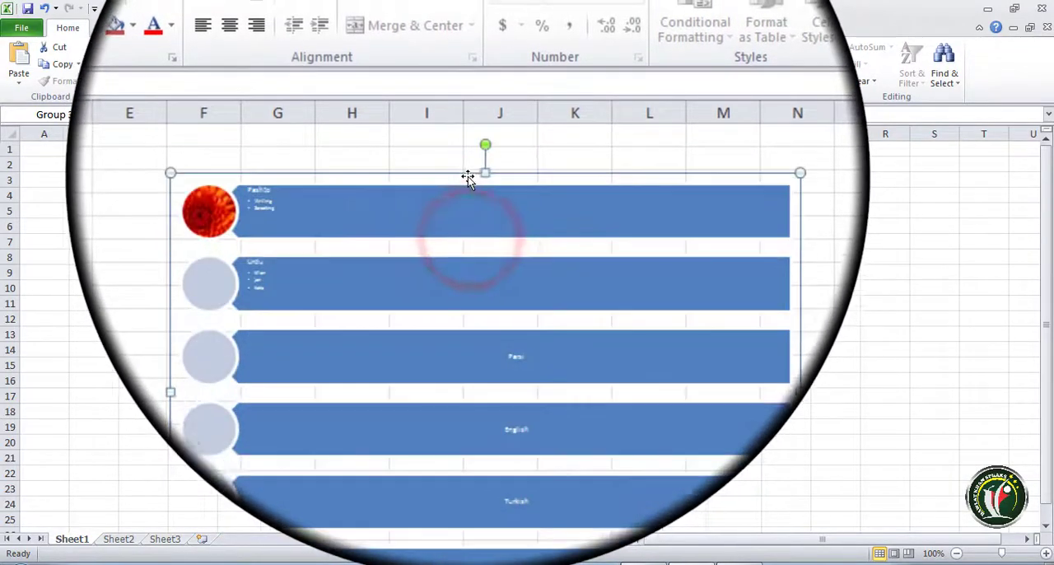
left_click_drag(689, 171, 598, 241)
left_click(762, 289)
left_click(457, 346)
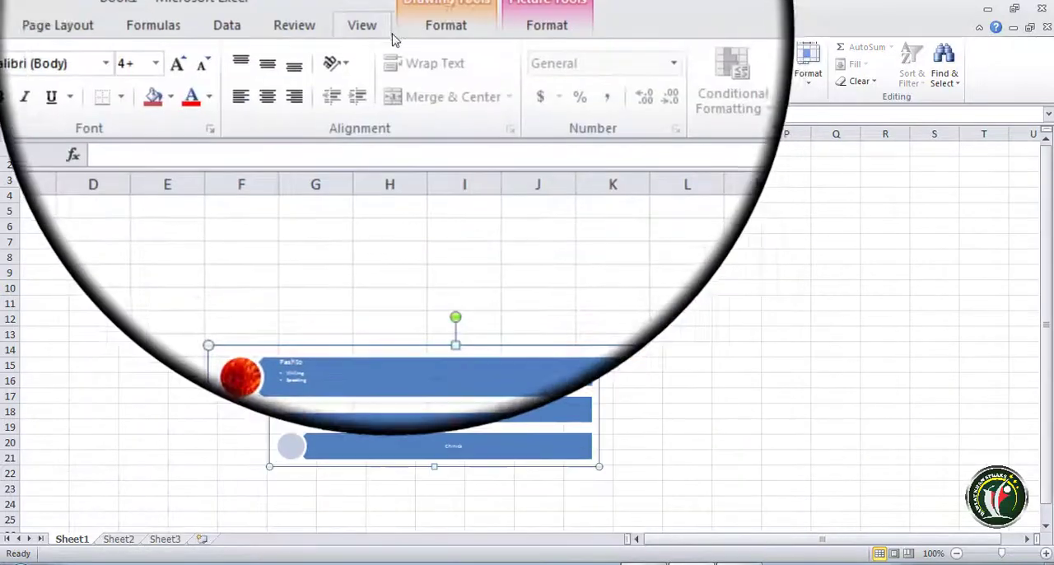
- Examine the drawing and picture formatting options for the converted group, and undo the conversion to shapes
left_click(429, 15)
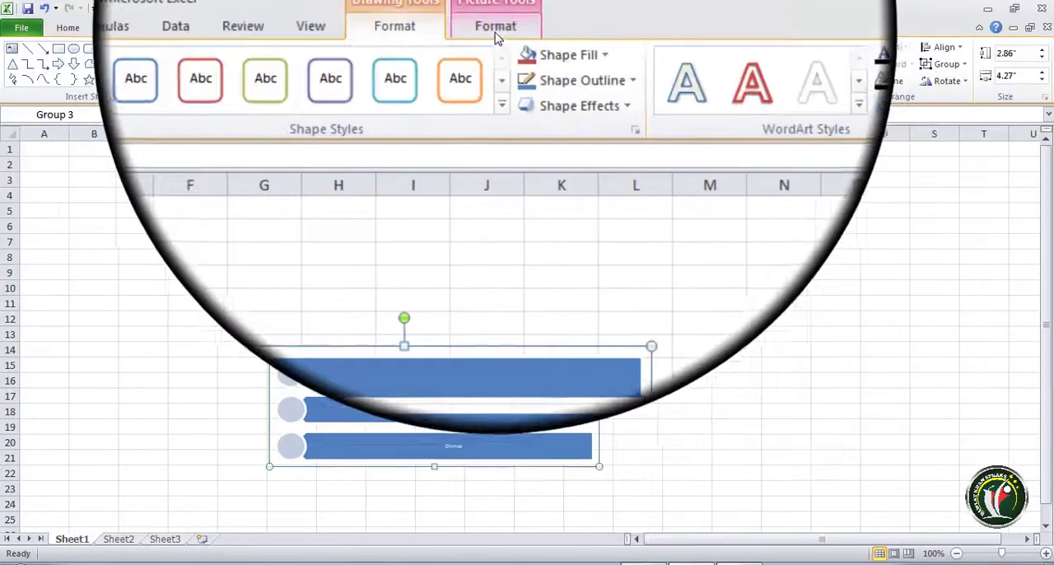
left_click(497, 32)
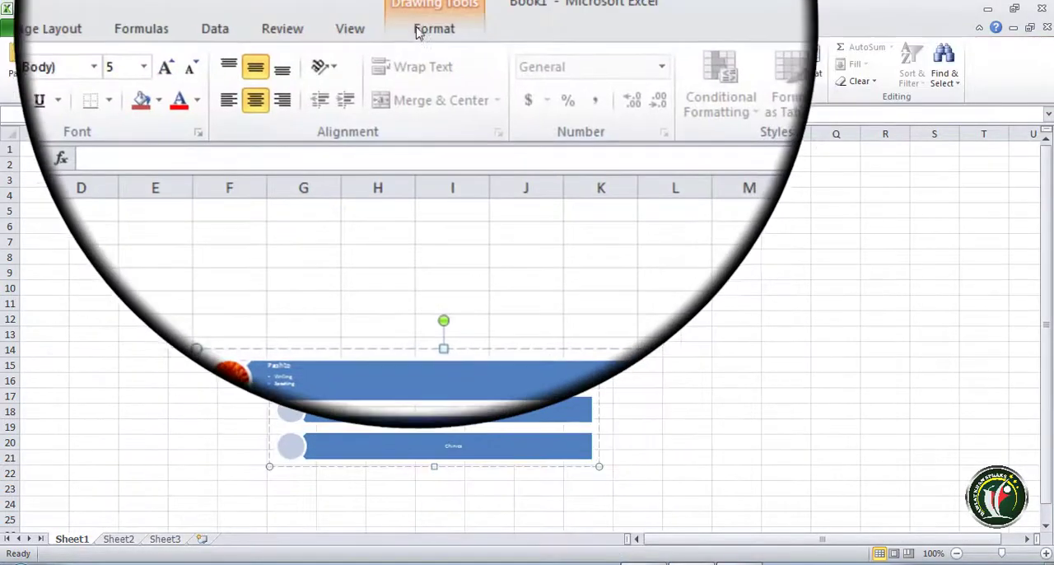
left_click(421, 32)
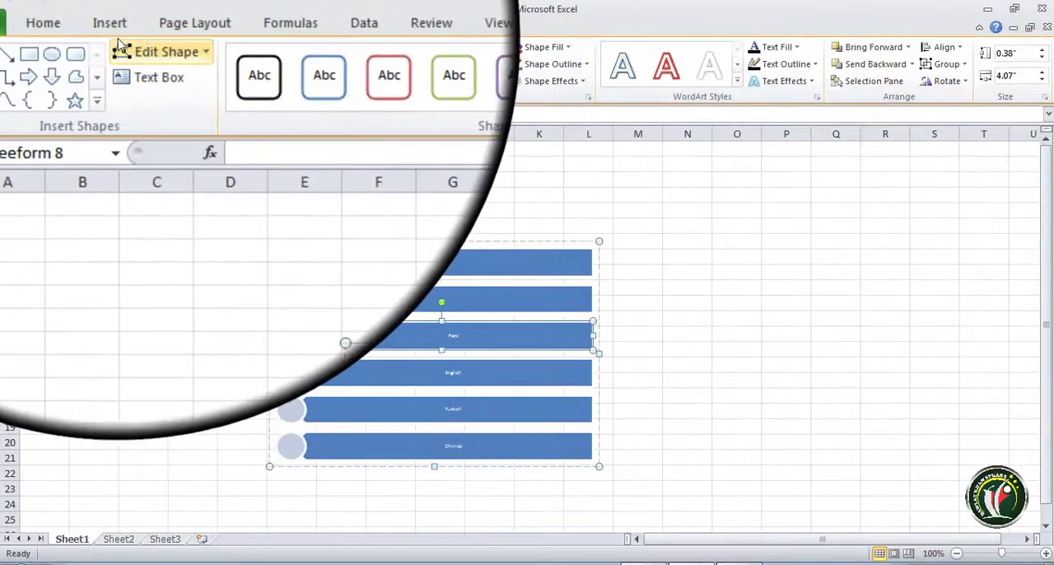
left_click(103, 10)
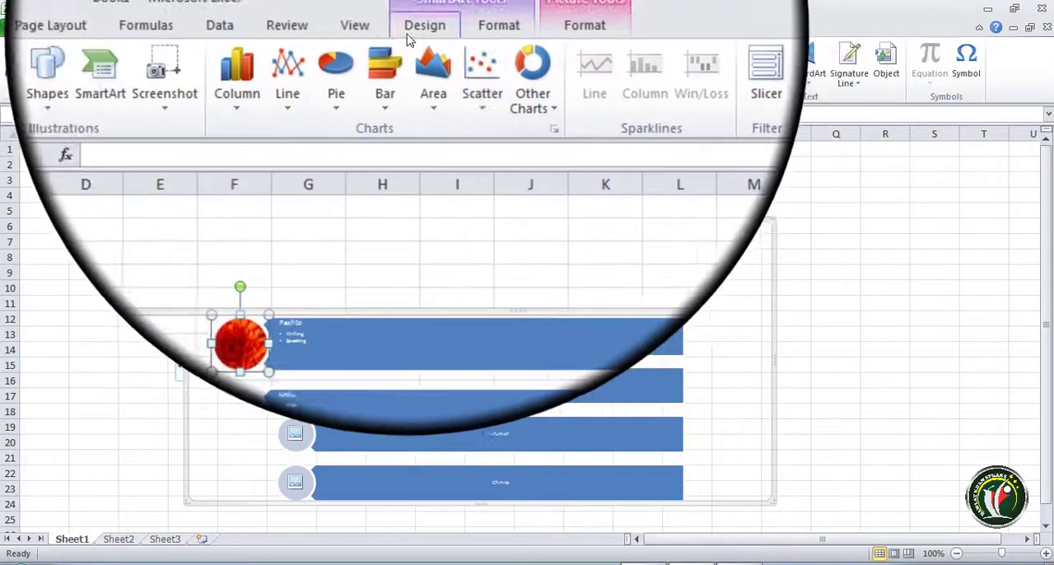
- Change the shape of the Pashto bar in the SmartArt to a left-right arrow callout
left_click(413, 32)
left_click(468, 302)
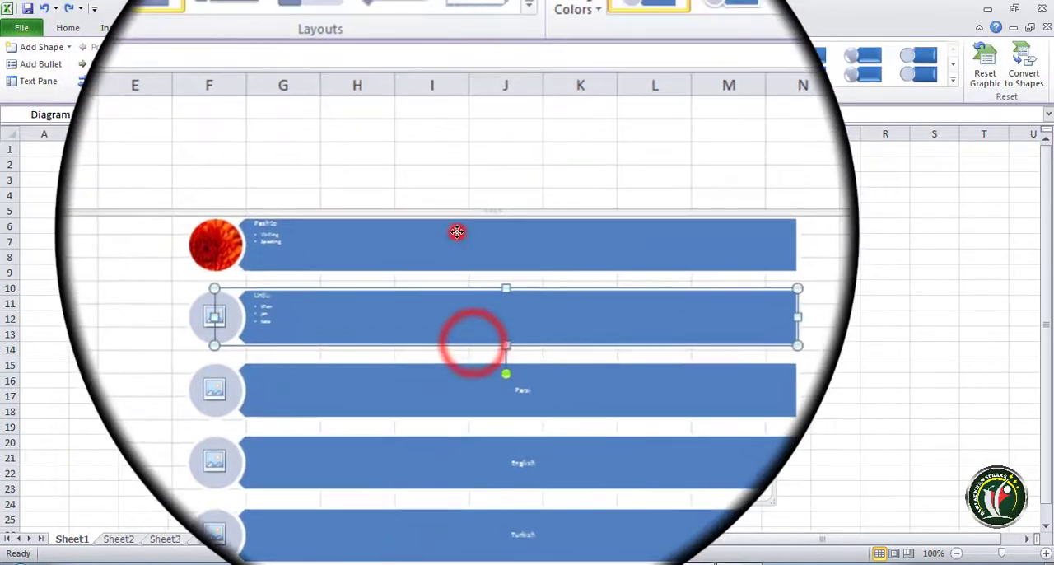
left_click(457, 233)
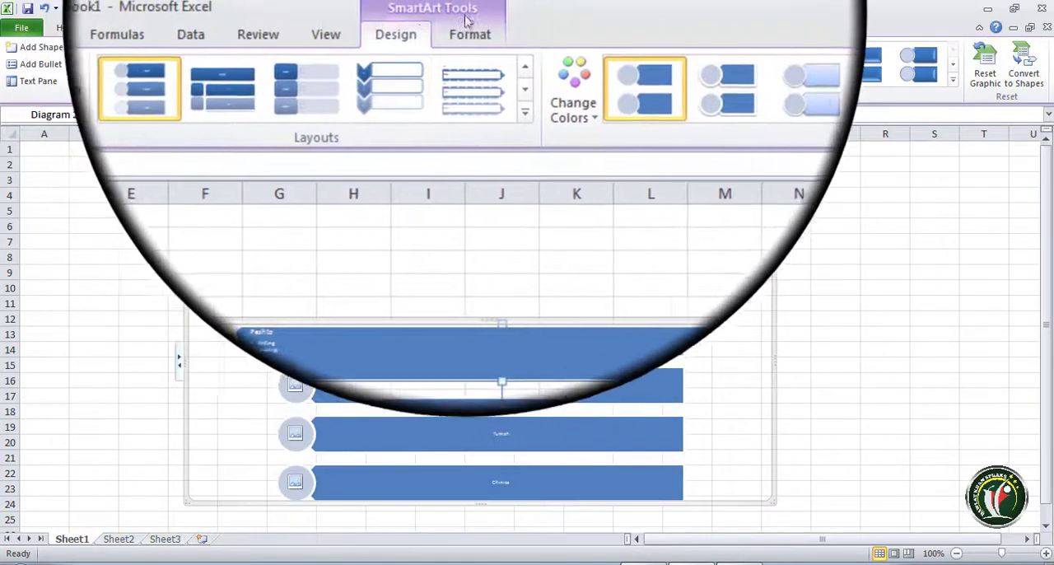
left_click(472, 30)
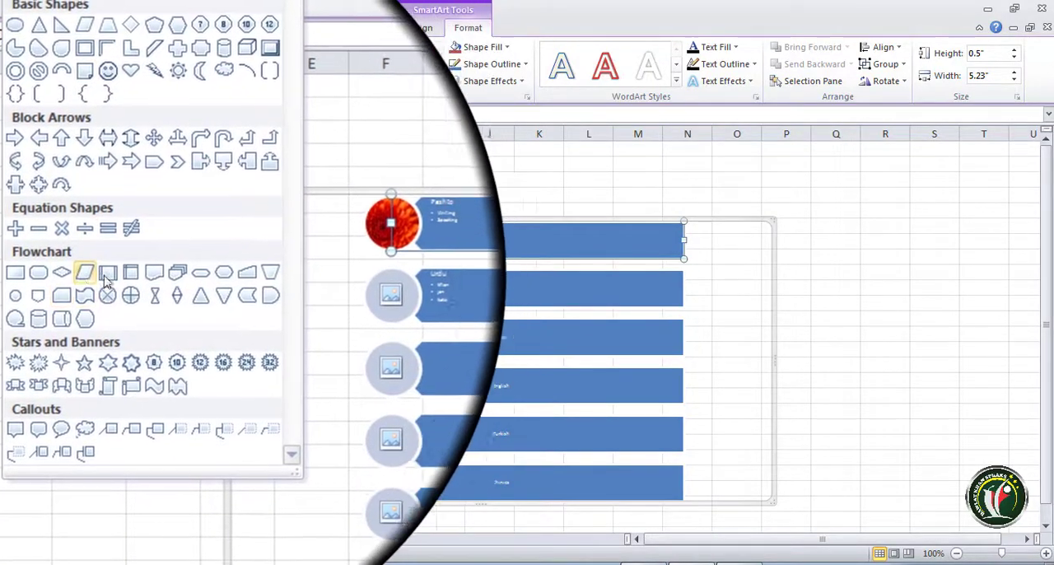
left_click(214, 275)
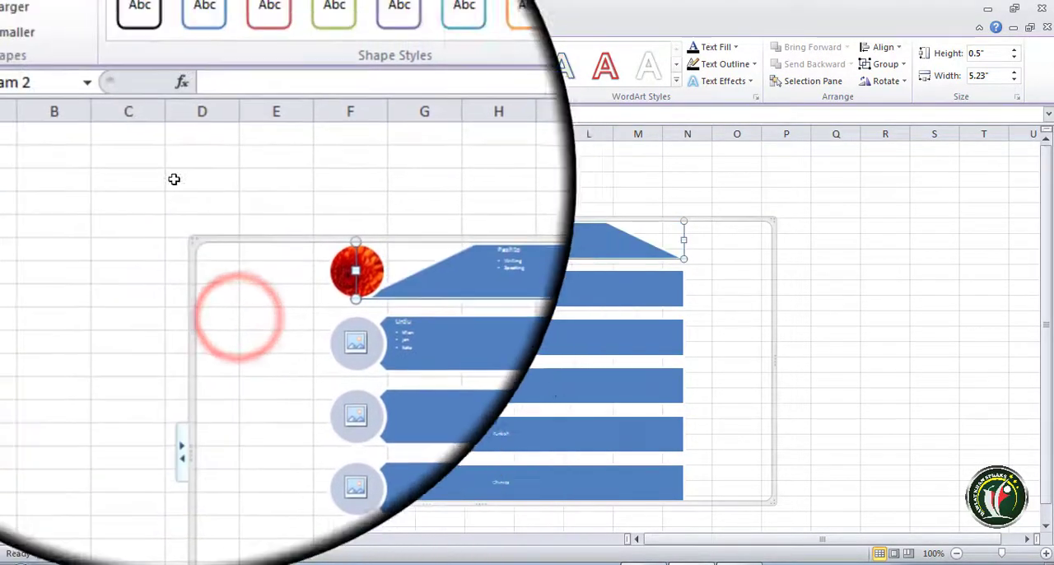
left_click(86, 51)
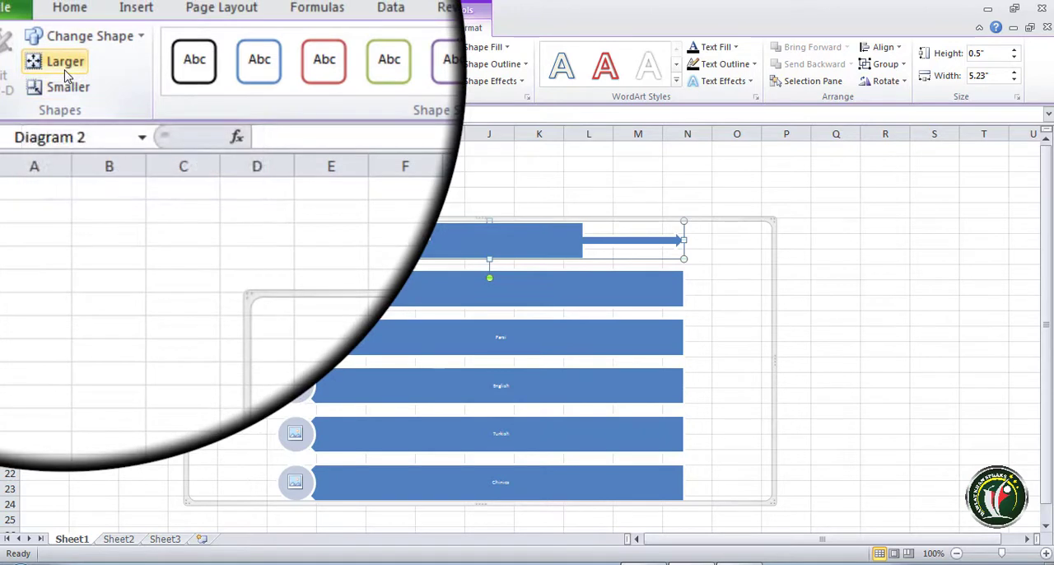
- Try enlarging the Pashto arrow shape, shrink it to 0.46" high and 3.67" wide, and apply the bevelled aqua shape style
left_click(65, 66)
left_click(65, 66)
left_click(65, 65)
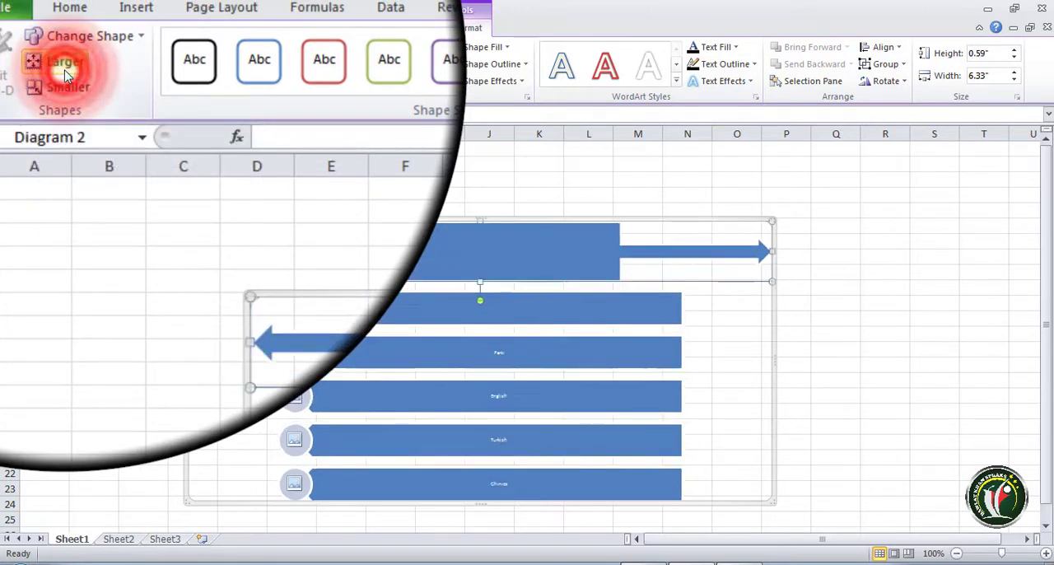
left_click(65, 84)
left_click(65, 84)
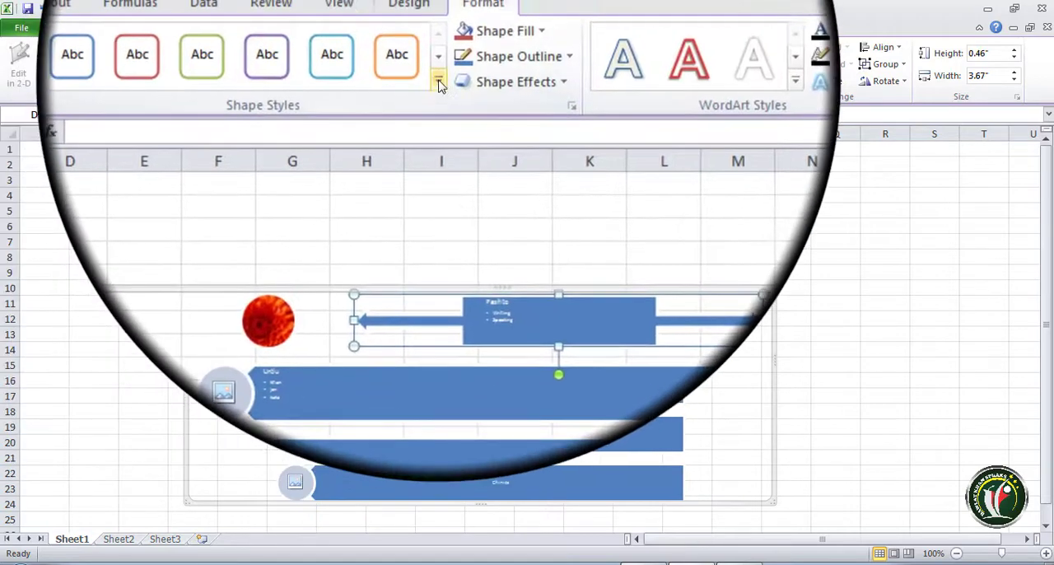
left_click(437, 79)
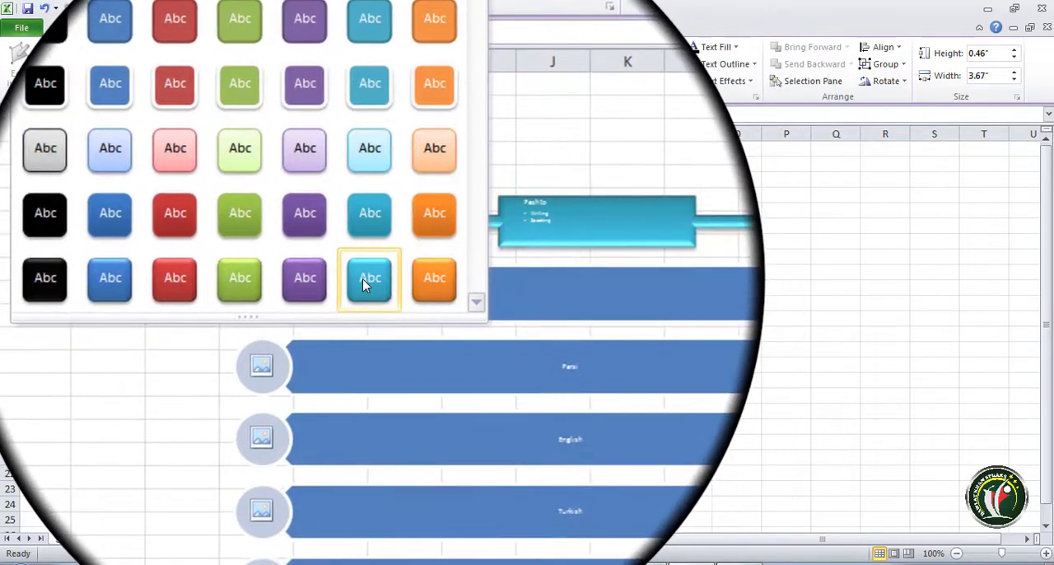
left_click(341, 346)
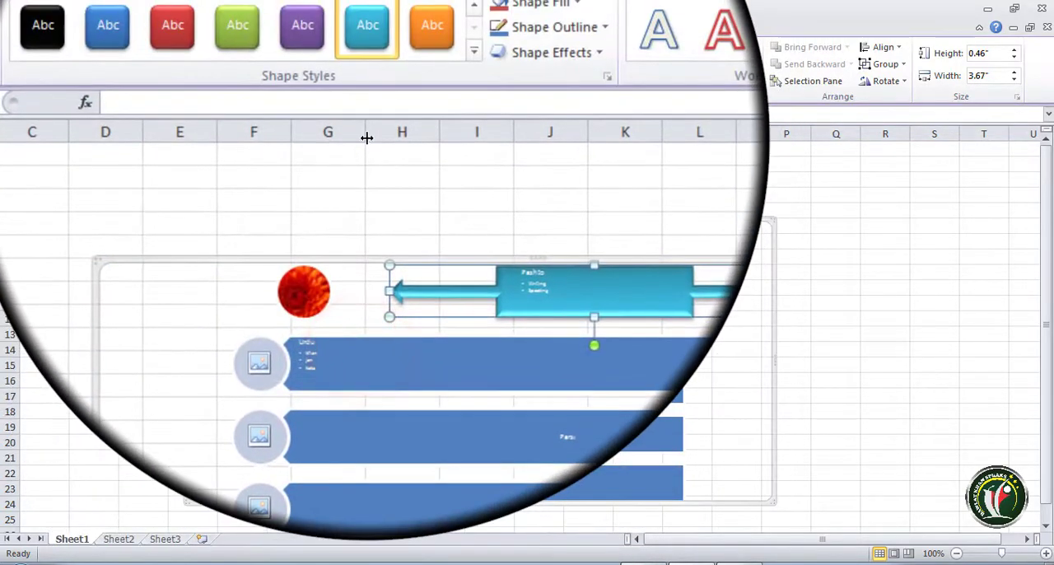